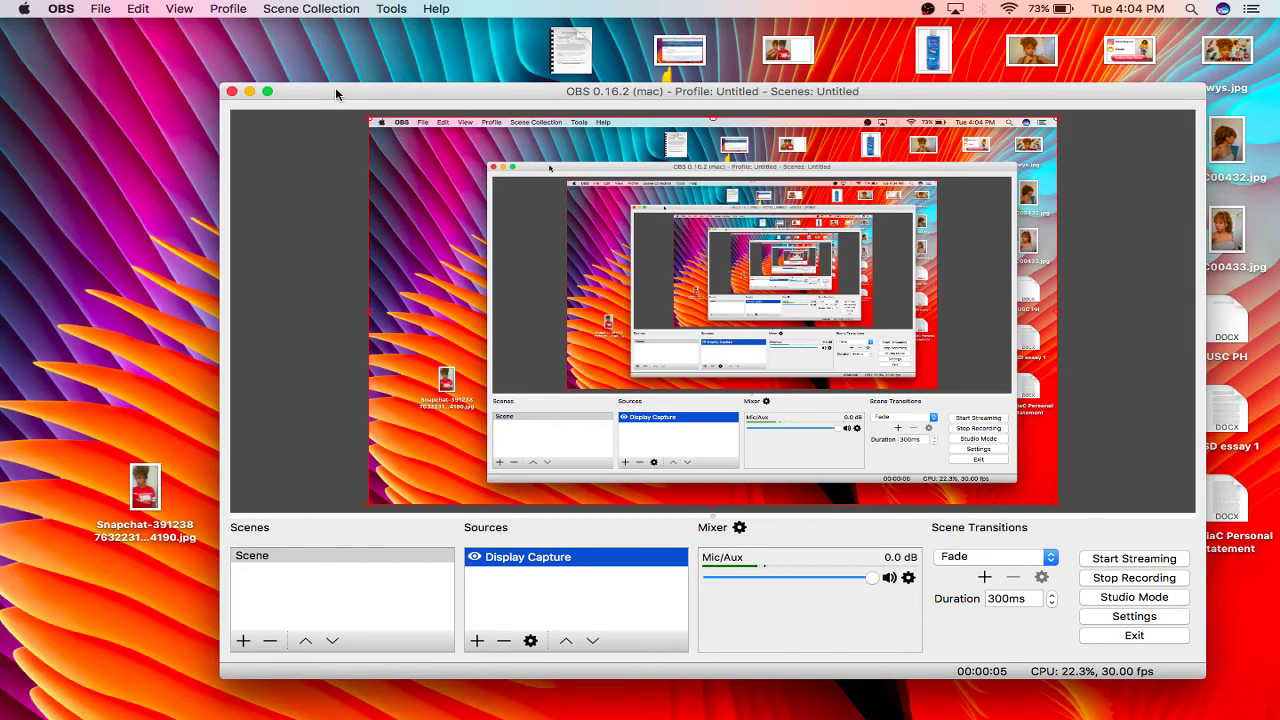
Step: Minimize the OBS Studio window to reveal the desktop and its recordings
{"action": "left_click", "coordinate": [248, 92]}
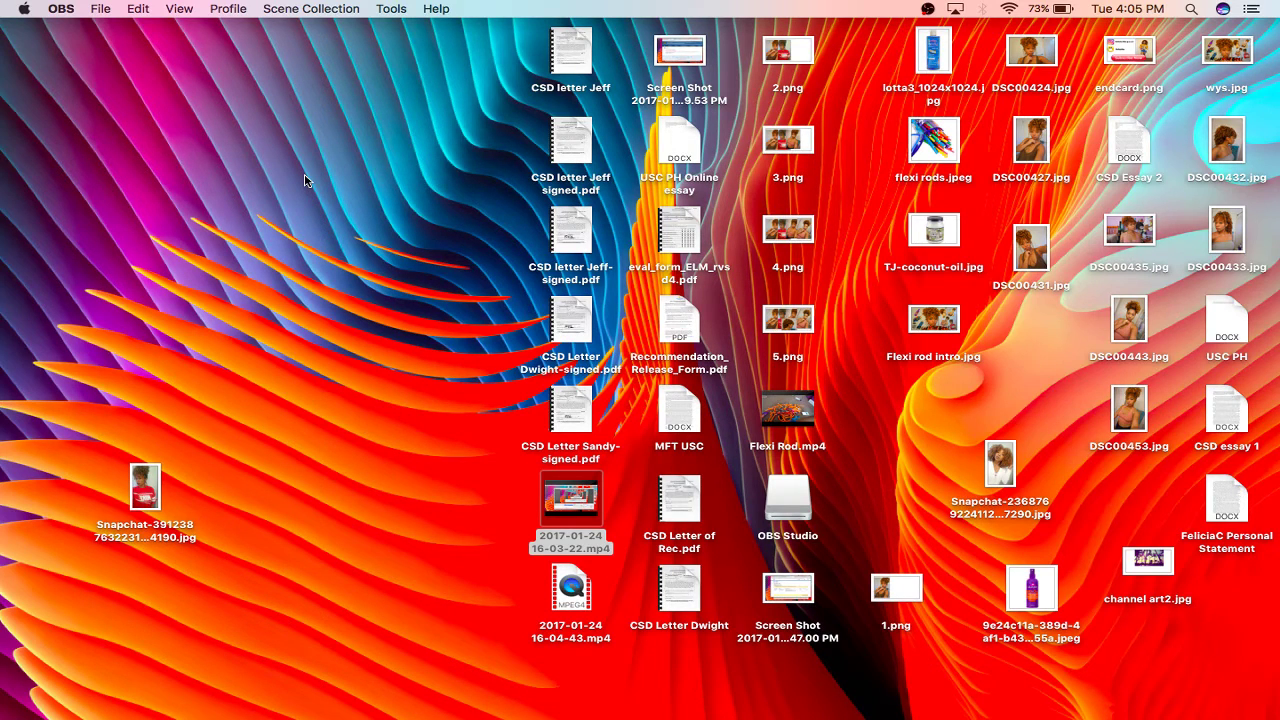
Step: Open the Apple menu from the Finder menu bar
{"action": "left_click", "coordinate": [22, 9]}
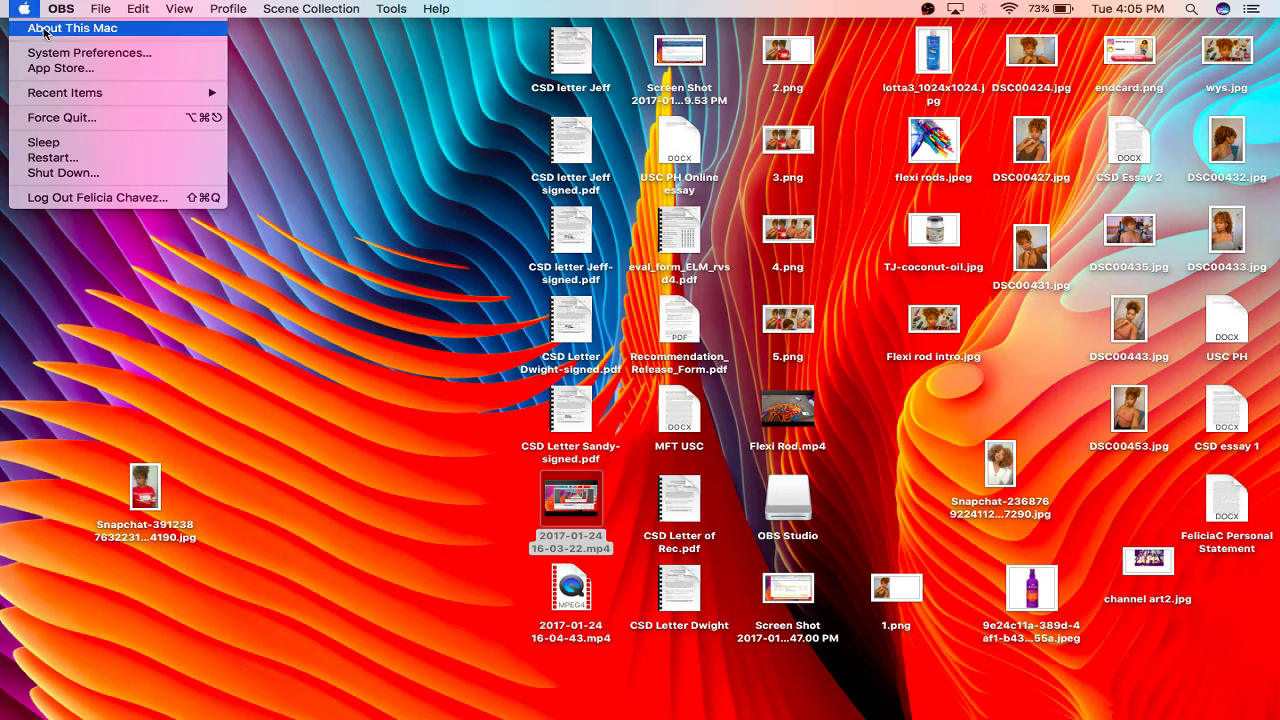
Step: Check the Storage tab in About This Mac, showing 30.97 GB free of 120.12 GB, then close it
{"action": "left_click", "coordinate": [22, 9]}
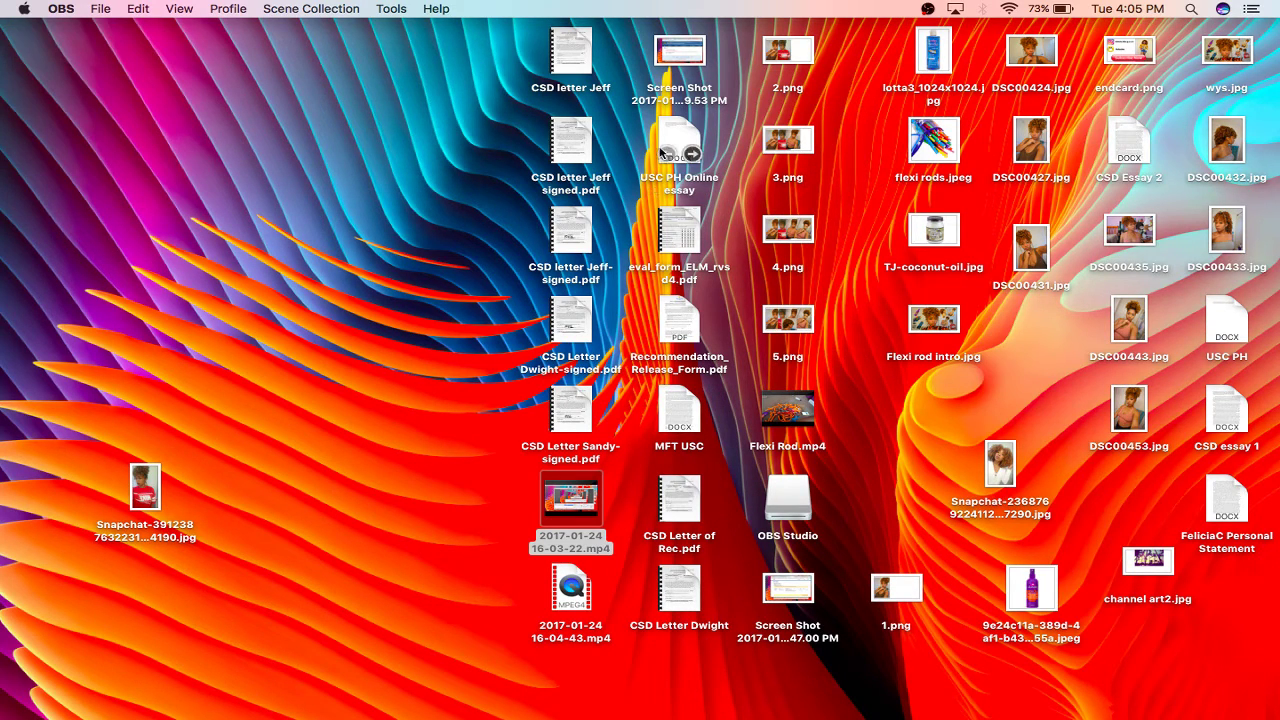
{"action": "left_click", "coordinate": [644, 157]}
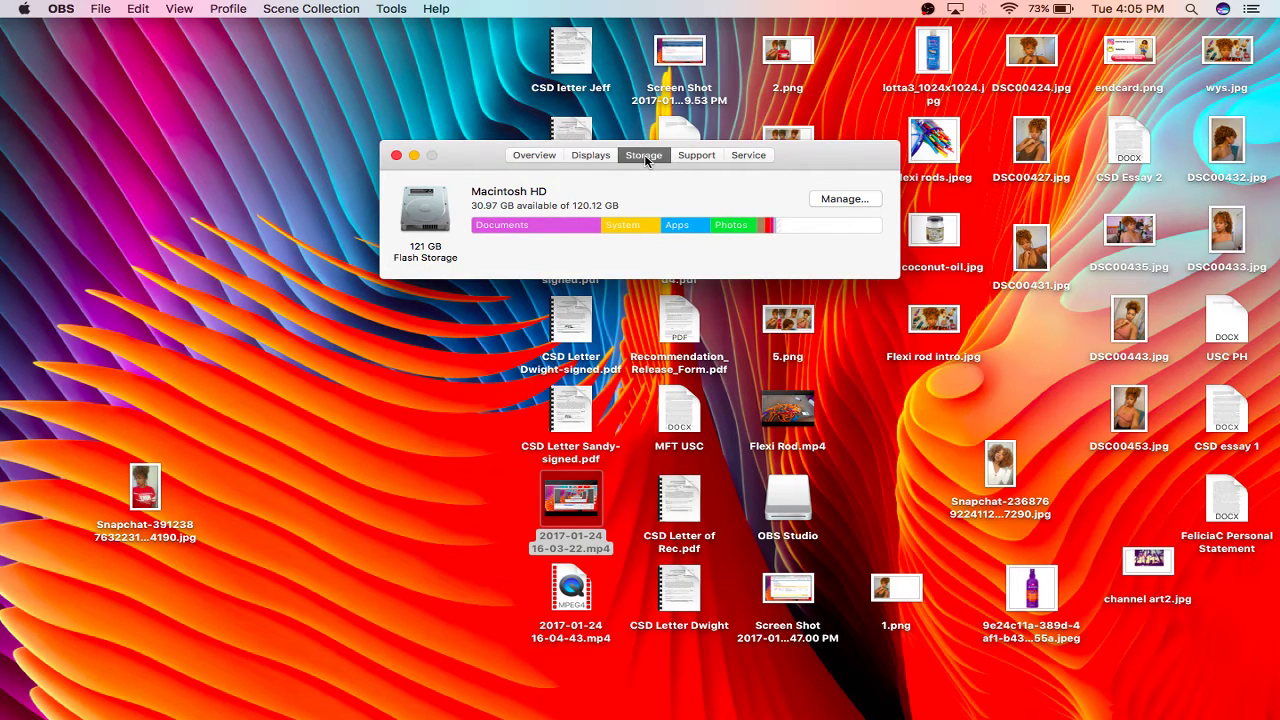
{"action": "mouse_move", "coordinate": [486, 230]}
{"action": "left_click", "coordinate": [395, 157]}
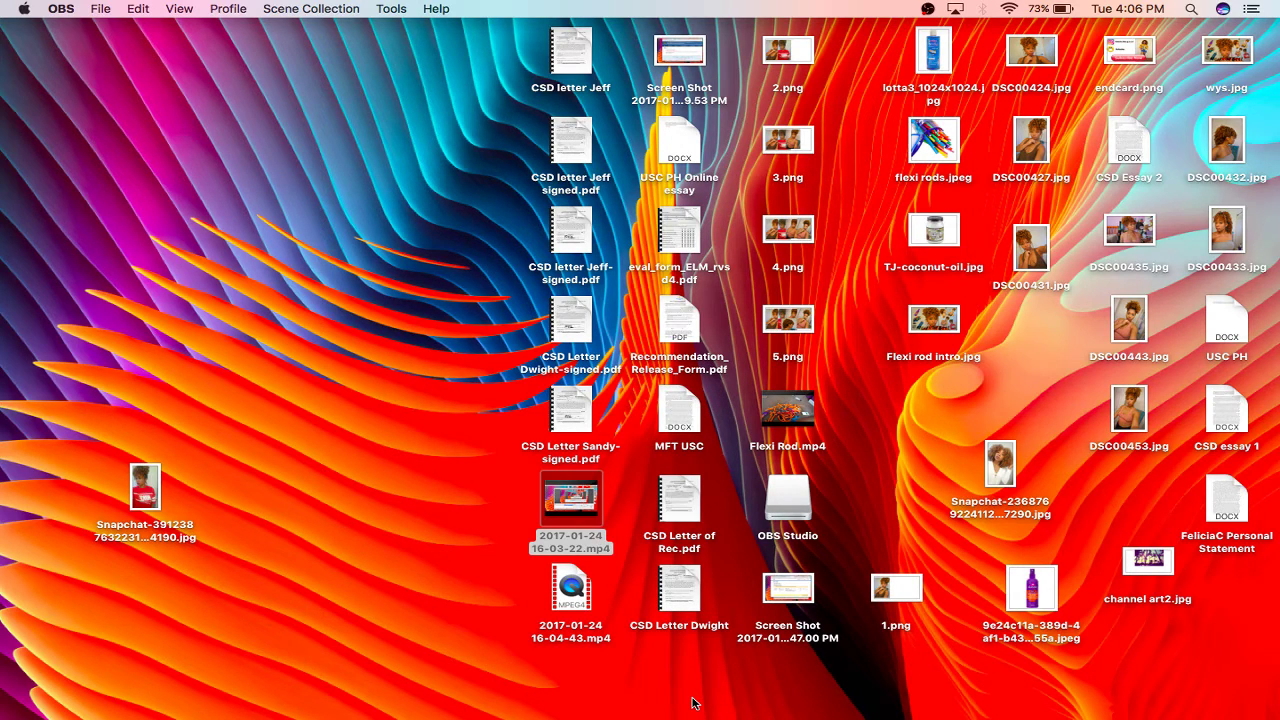
Step: Launch iMovie from the Dock, opening the Flexi Rod project library
{"action": "mouse_move", "coordinate": [697, 712]}
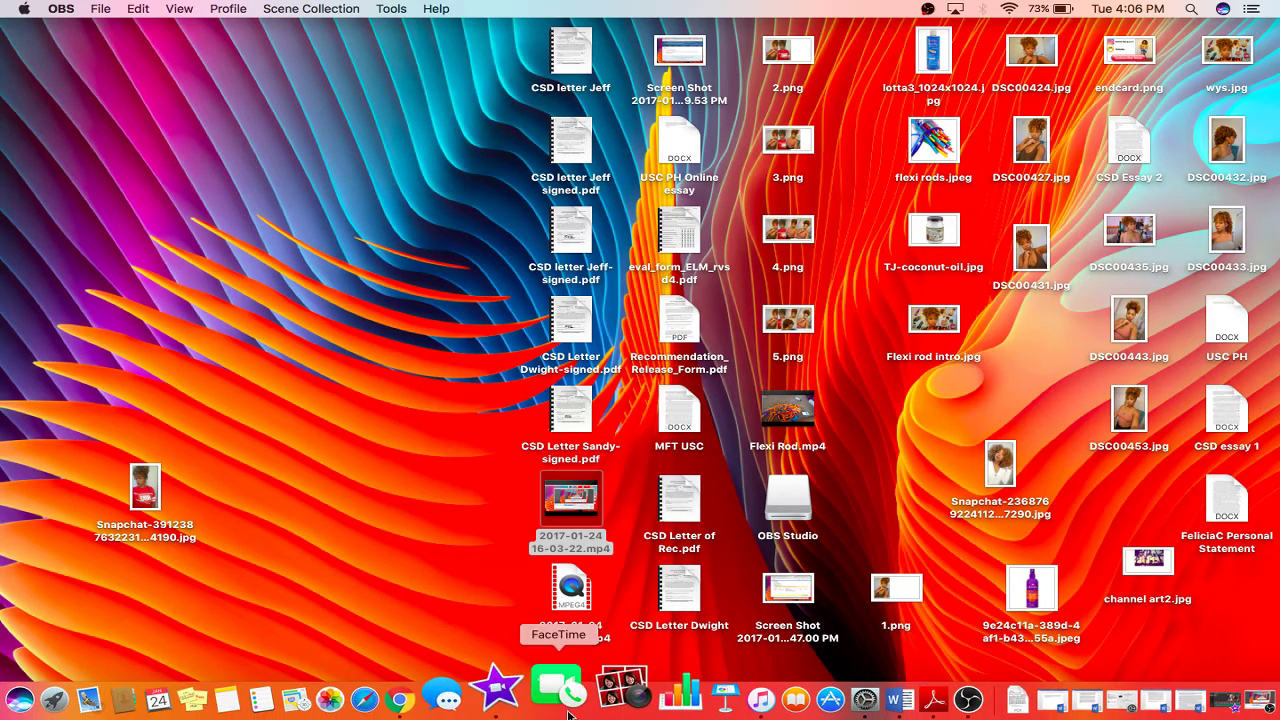
{"action": "left_click", "coordinate": [535, 708]}
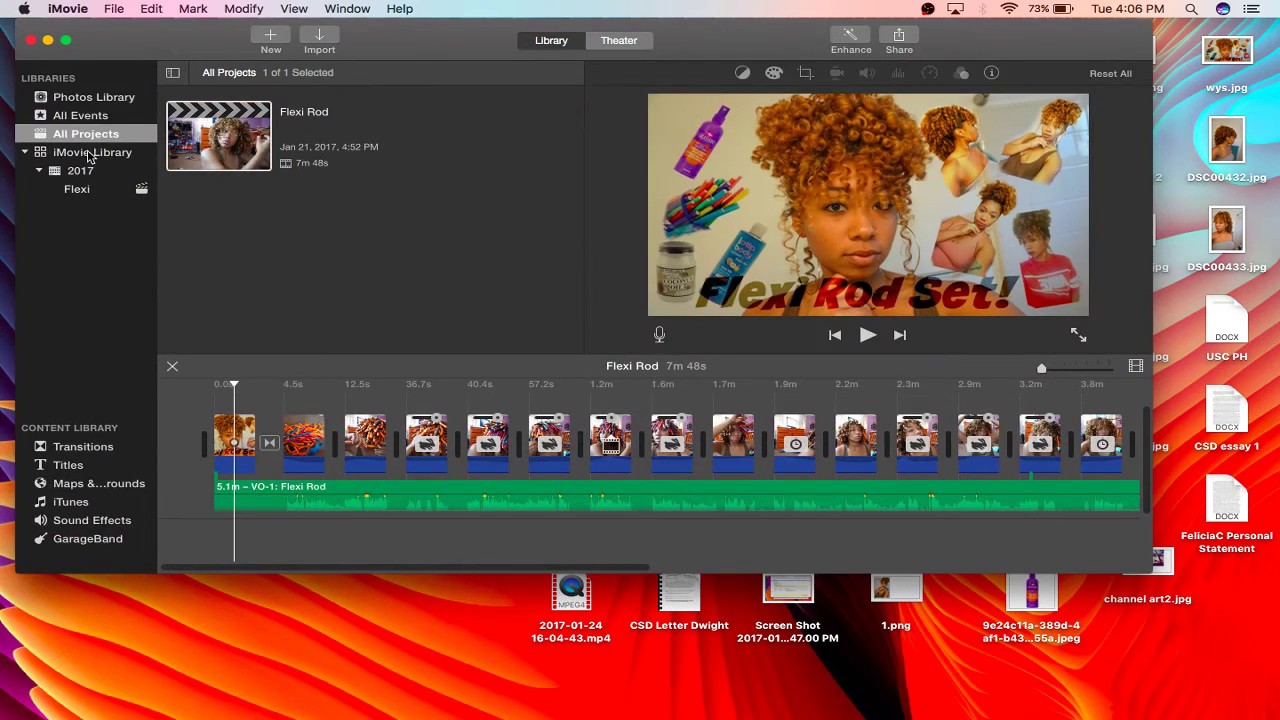
Step: Browse the Flexi event and 2017 folder, then return to all 15 iMovie Library items
{"action": "left_click", "coordinate": [88, 154]}
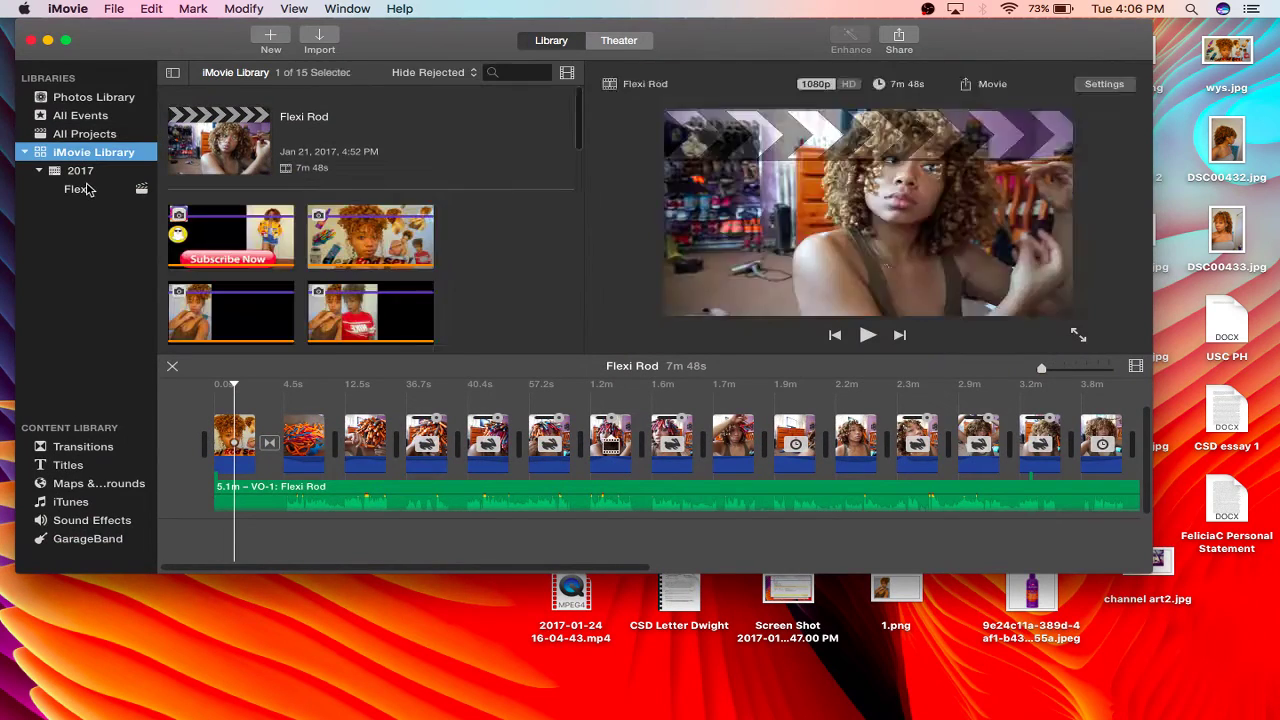
{"action": "left_click", "coordinate": [86, 189]}
{"action": "left_click", "coordinate": [86, 175]}
{"action": "left_click", "coordinate": [88, 154]}
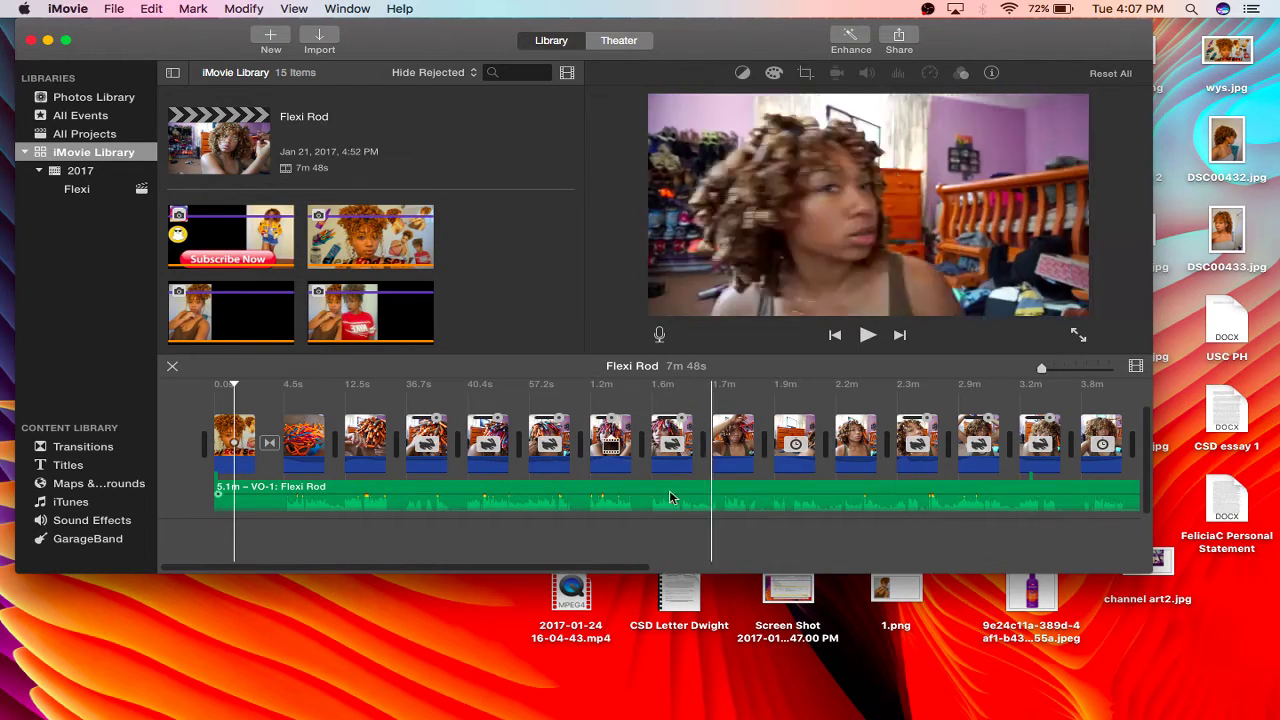
Step: Select the Flexi event in All Events to see its 7 photos, 7 music files and 25.55 GB
{"action": "left_click", "coordinate": [86, 117]}
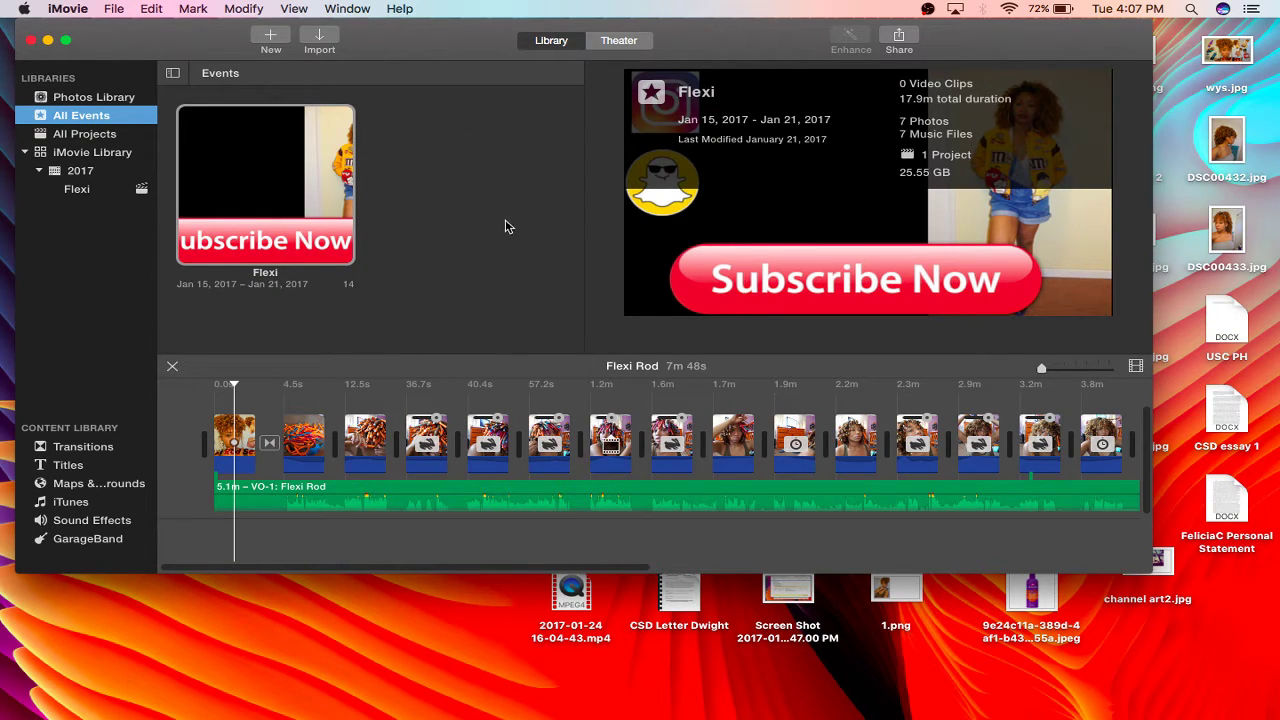
{"action": "left_click", "coordinate": [82, 134]}
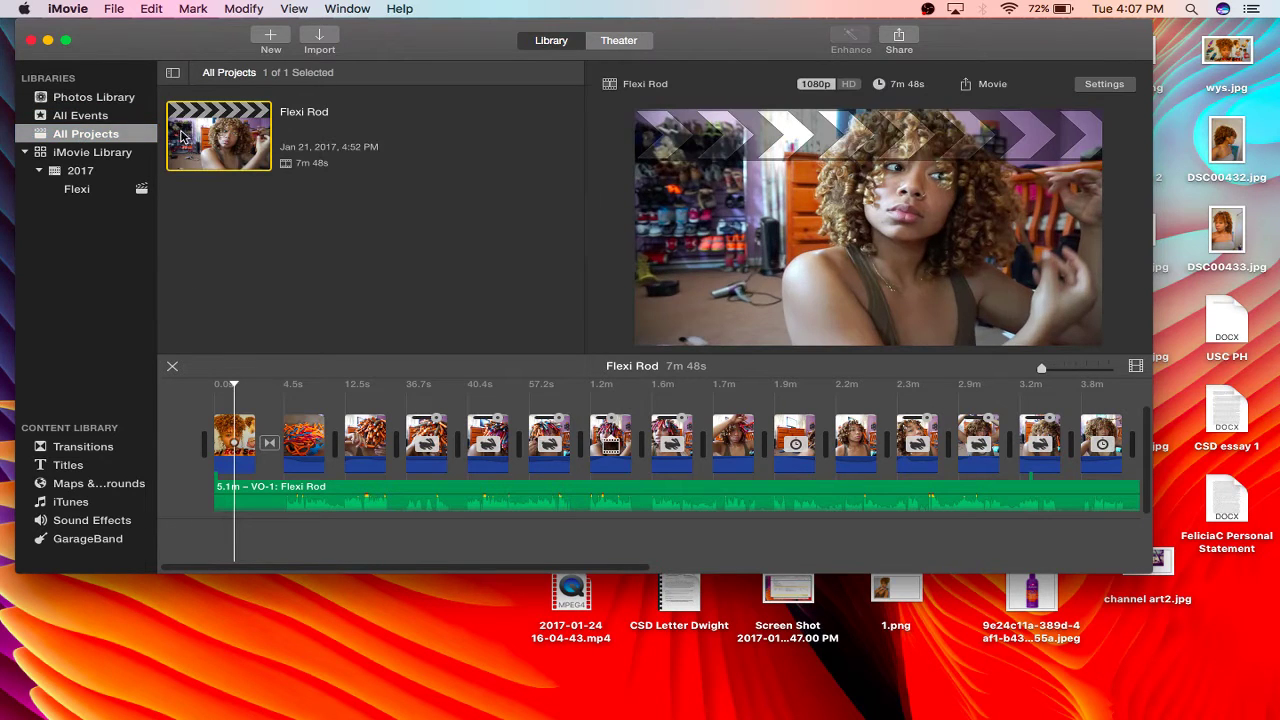
{"action": "left_click", "coordinate": [84, 117]}
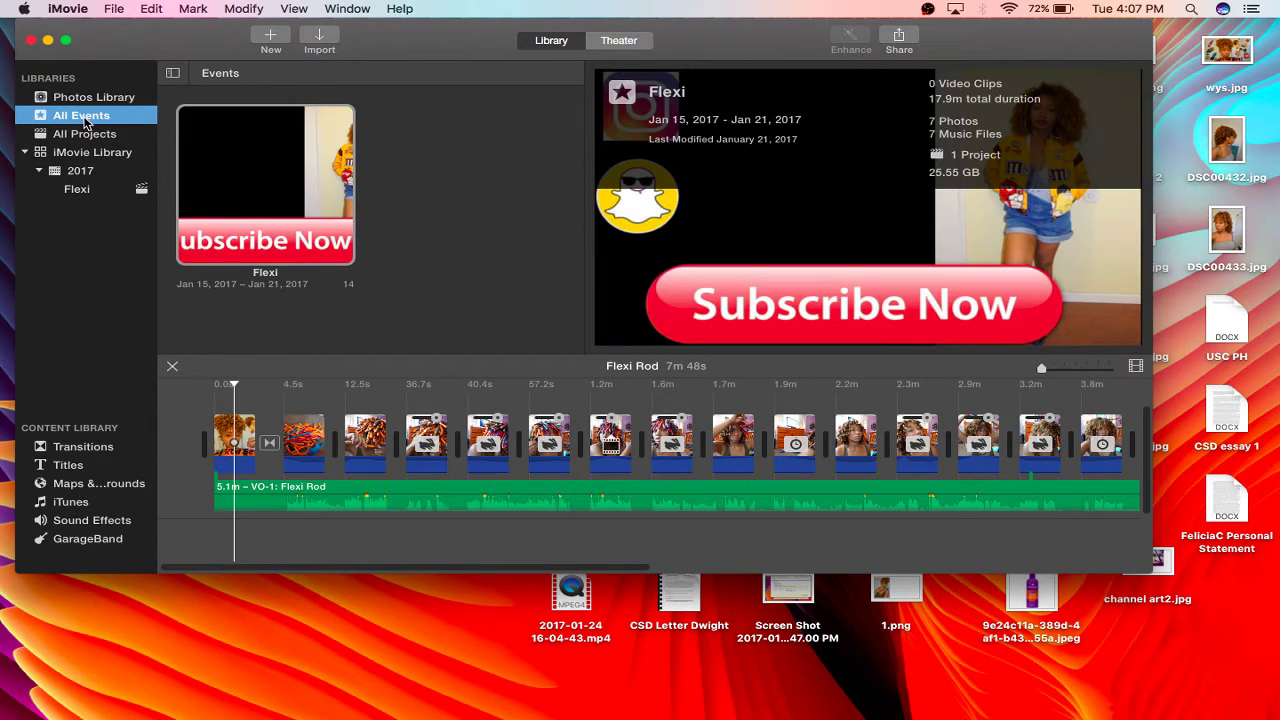
{"action": "left_click", "coordinate": [255, 176]}
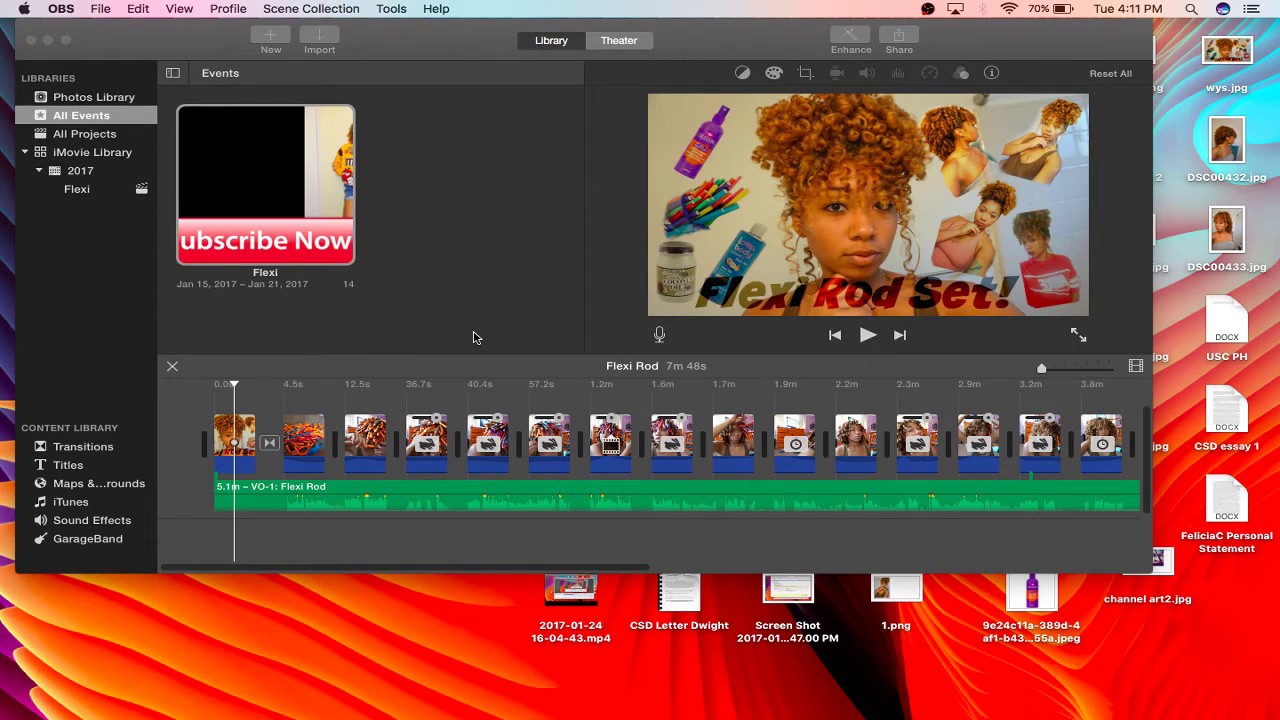
{"action": "left_click", "coordinate": [305, 210]}
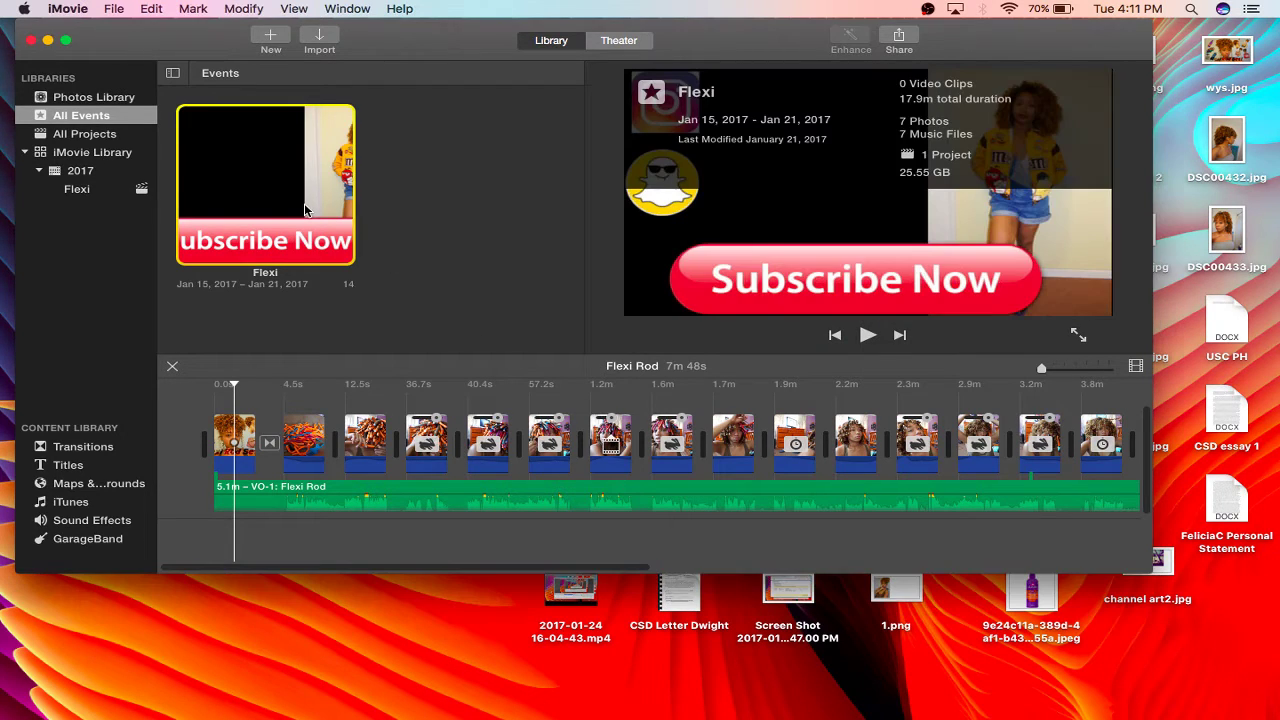
Step: Attempt File > Delete on the Flexi event and dismiss the refusal alert
{"action": "left_click", "coordinate": [480, 347]}
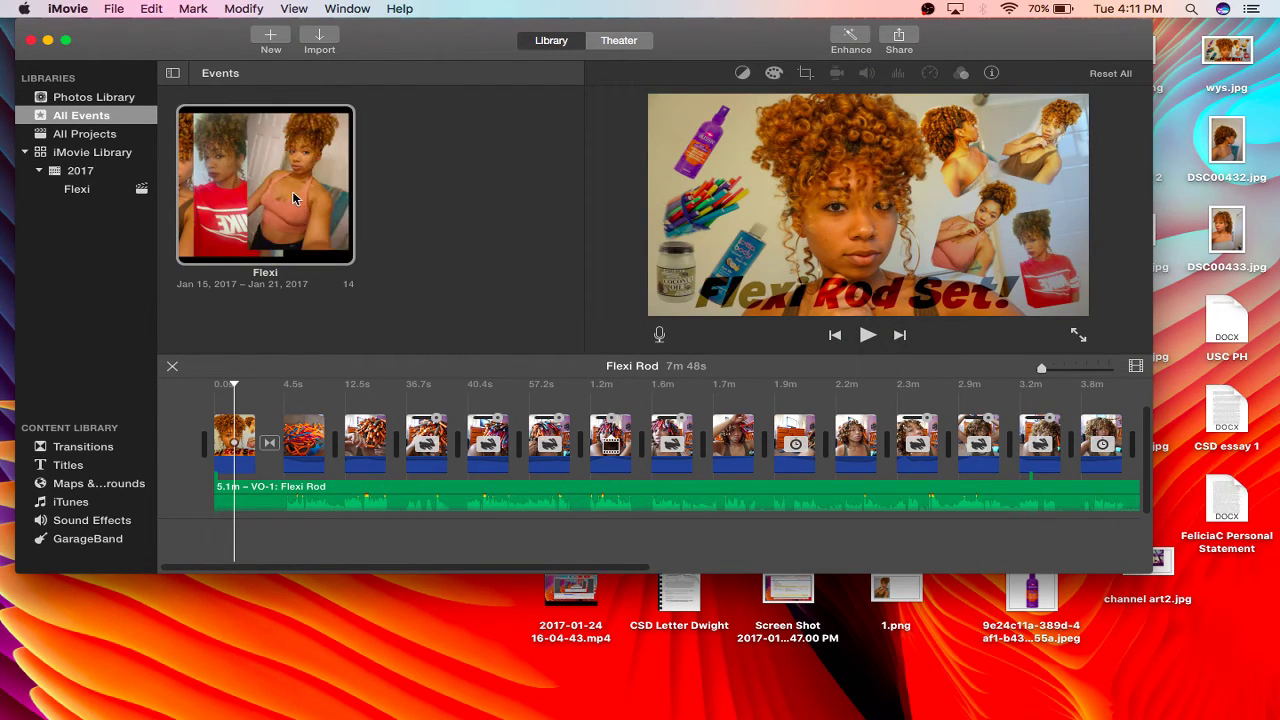
{"action": "left_click", "coordinate": [240, 199]}
{"action": "right_click", "coordinate": [240, 199]}
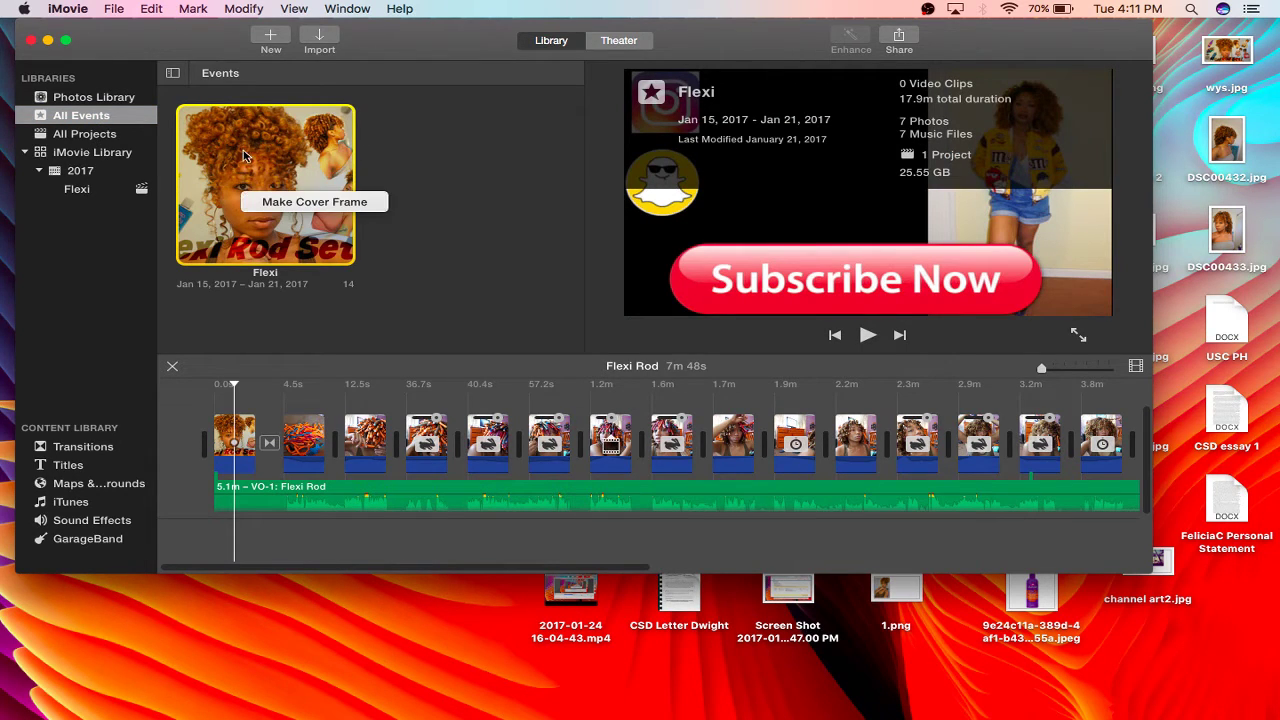
{"action": "right_click", "coordinate": [243, 153]}
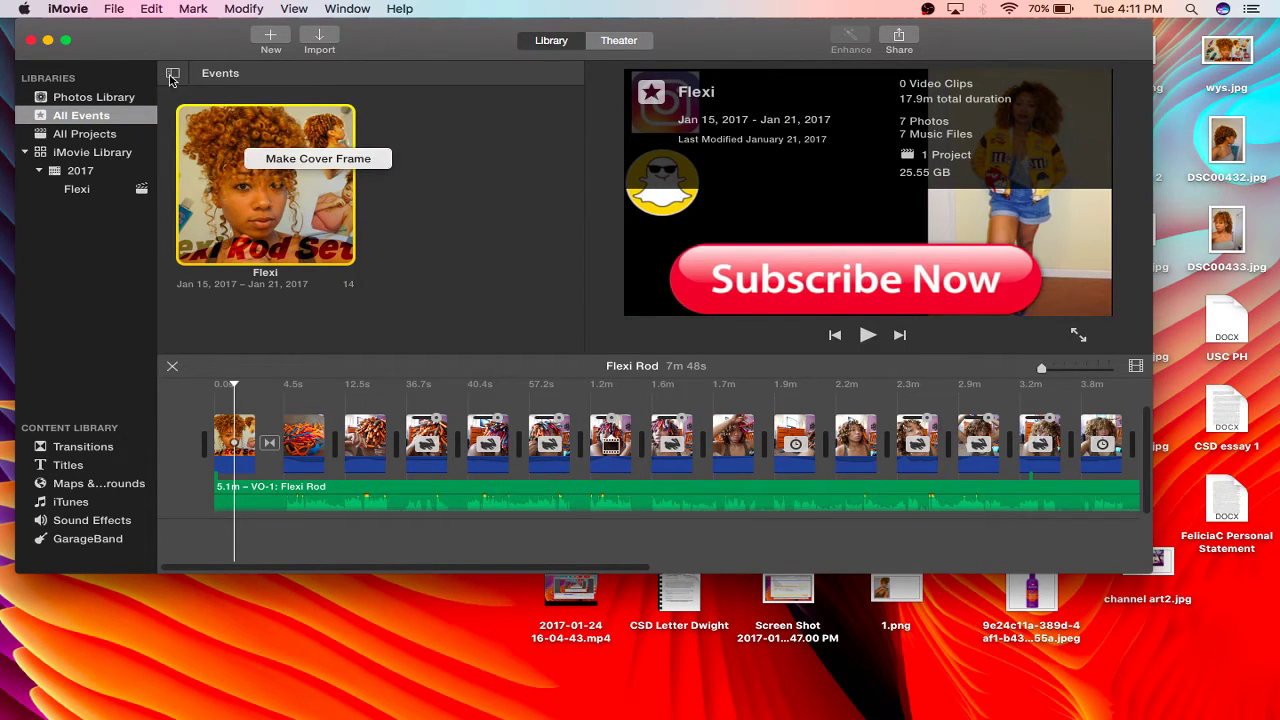
{"action": "left_click", "coordinate": [518, 161]}
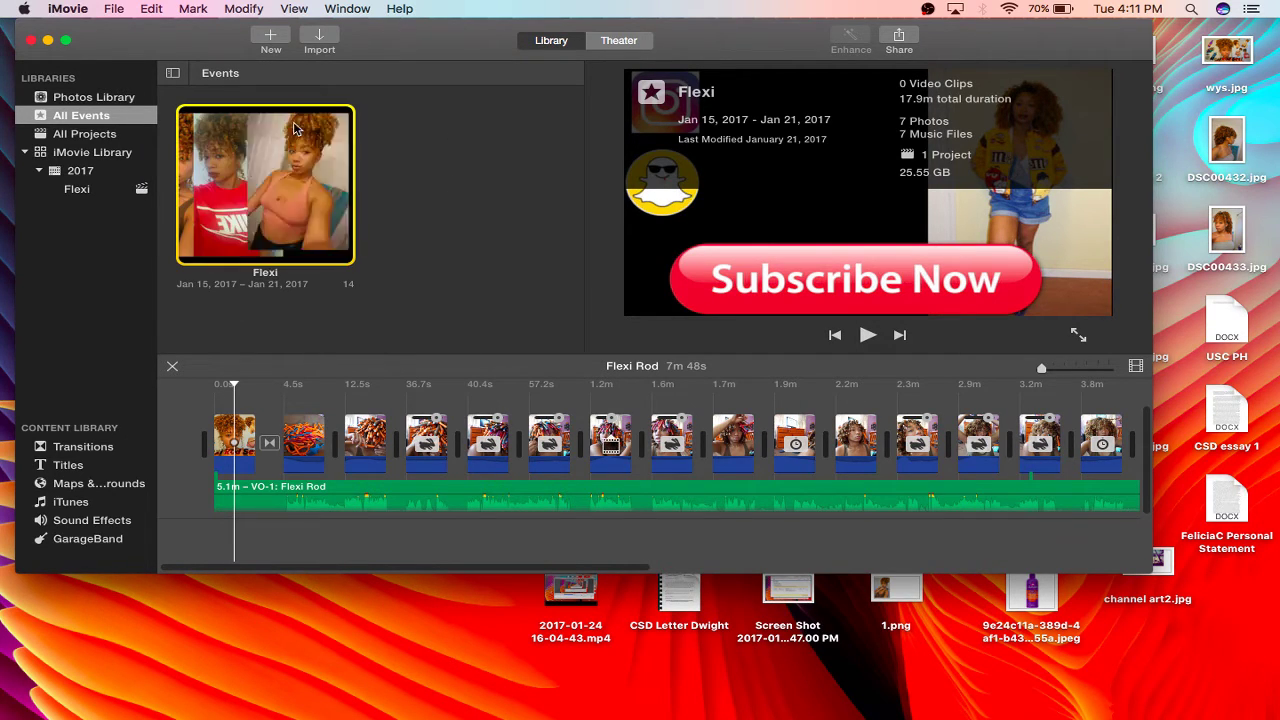
{"action": "left_click", "coordinate": [113, 9]}
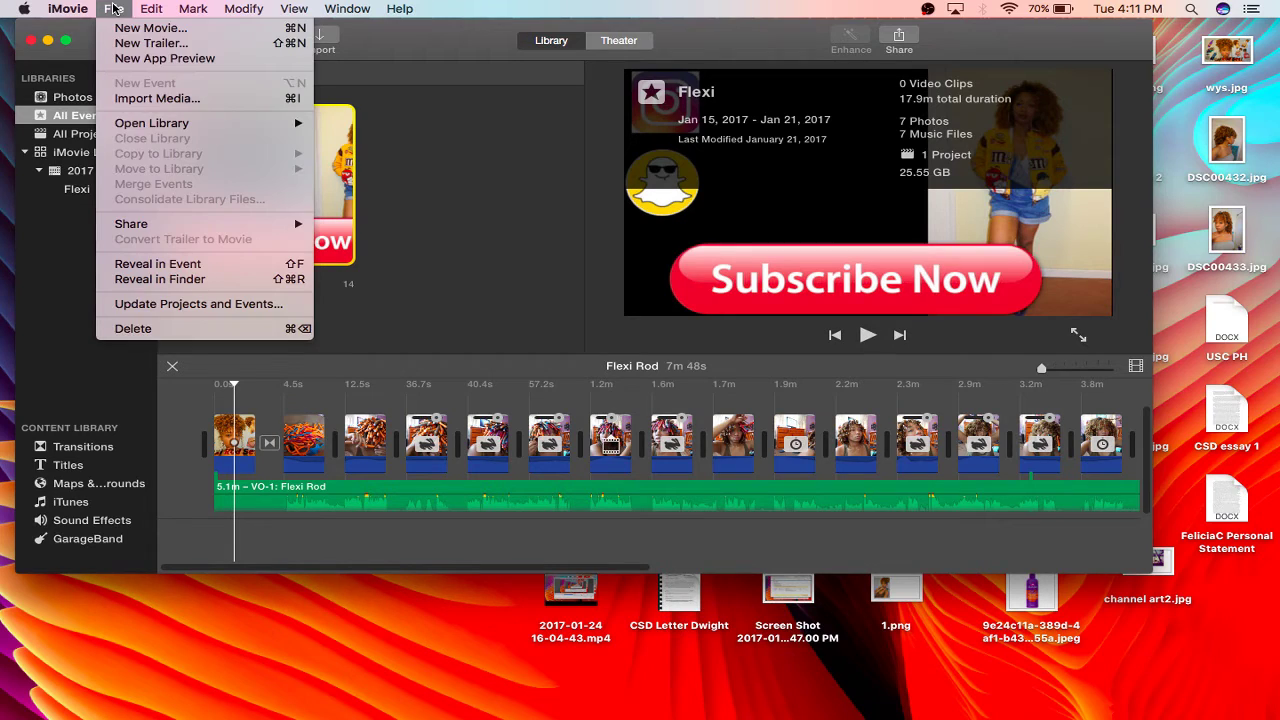
{"action": "left_click", "coordinate": [181, 328]}
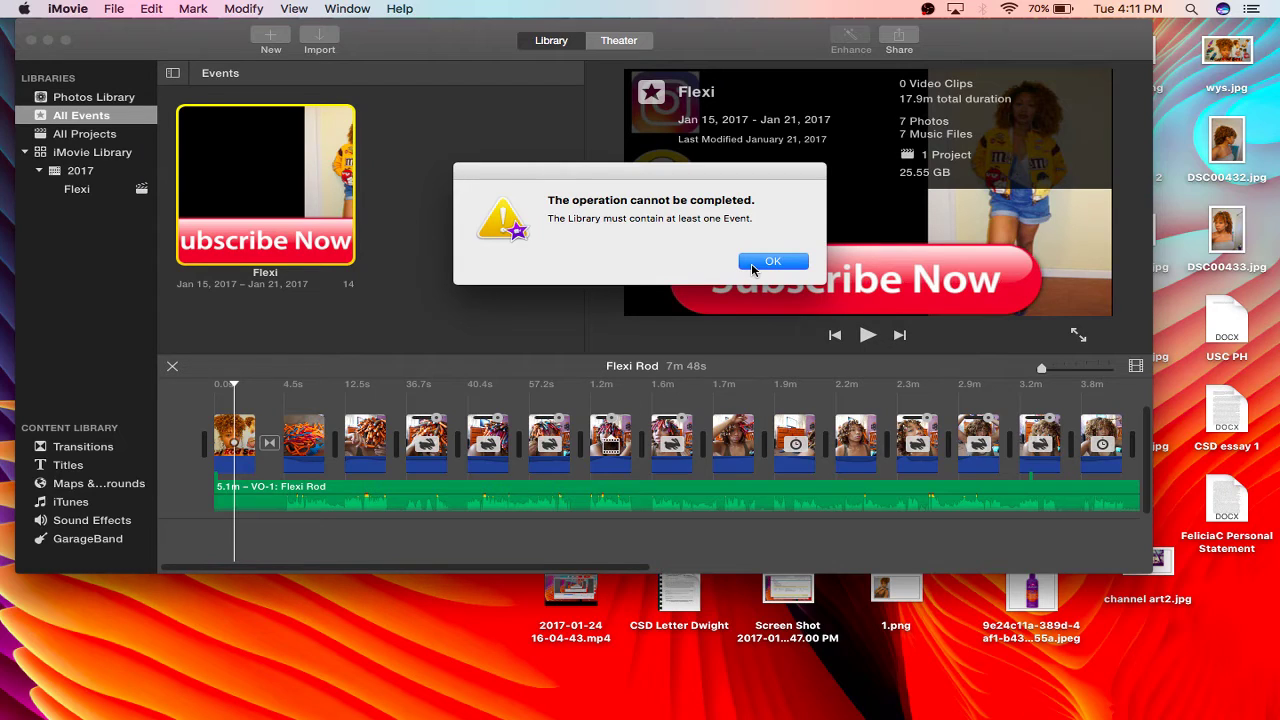
{"action": "left_click", "coordinate": [751, 263]}
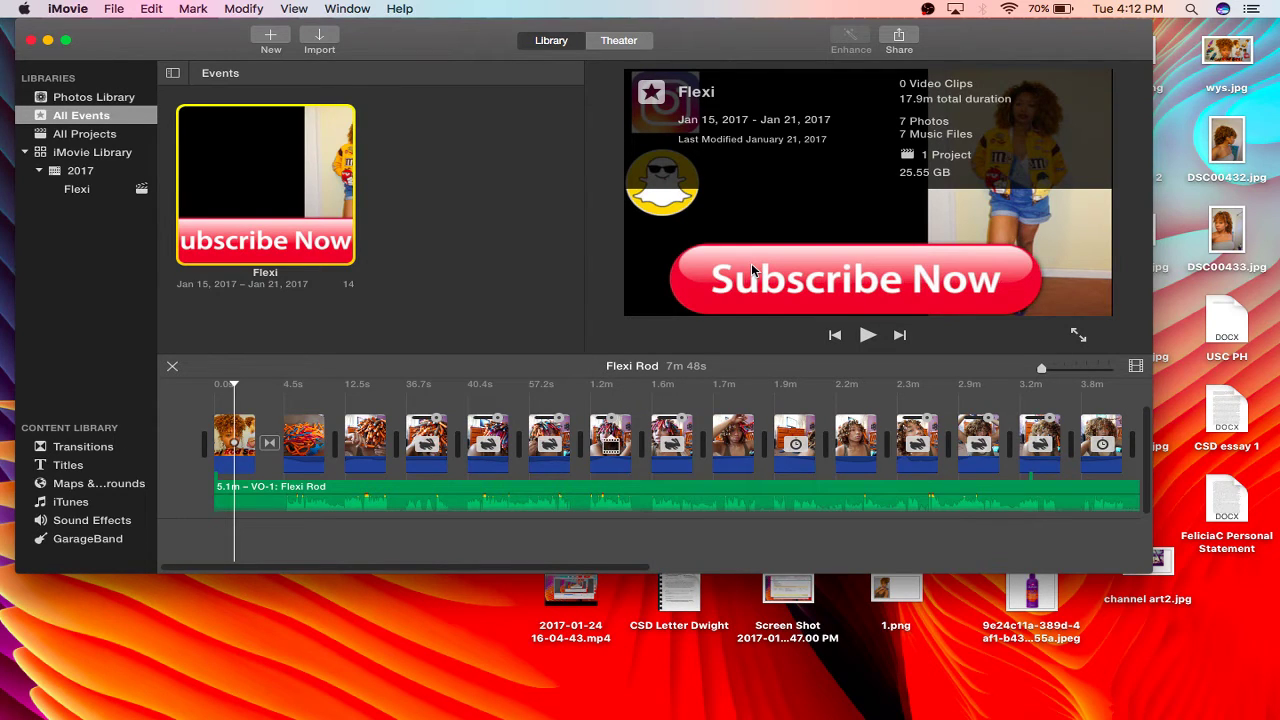
Step: Retry deleting the Flexi event, dismiss the refusal alert again, and minimize iMovie
{"action": "right_click", "coordinate": [248, 226]}
{"action": "left_click", "coordinate": [114, 8]}
{"action": "left_click", "coordinate": [114, 8]}
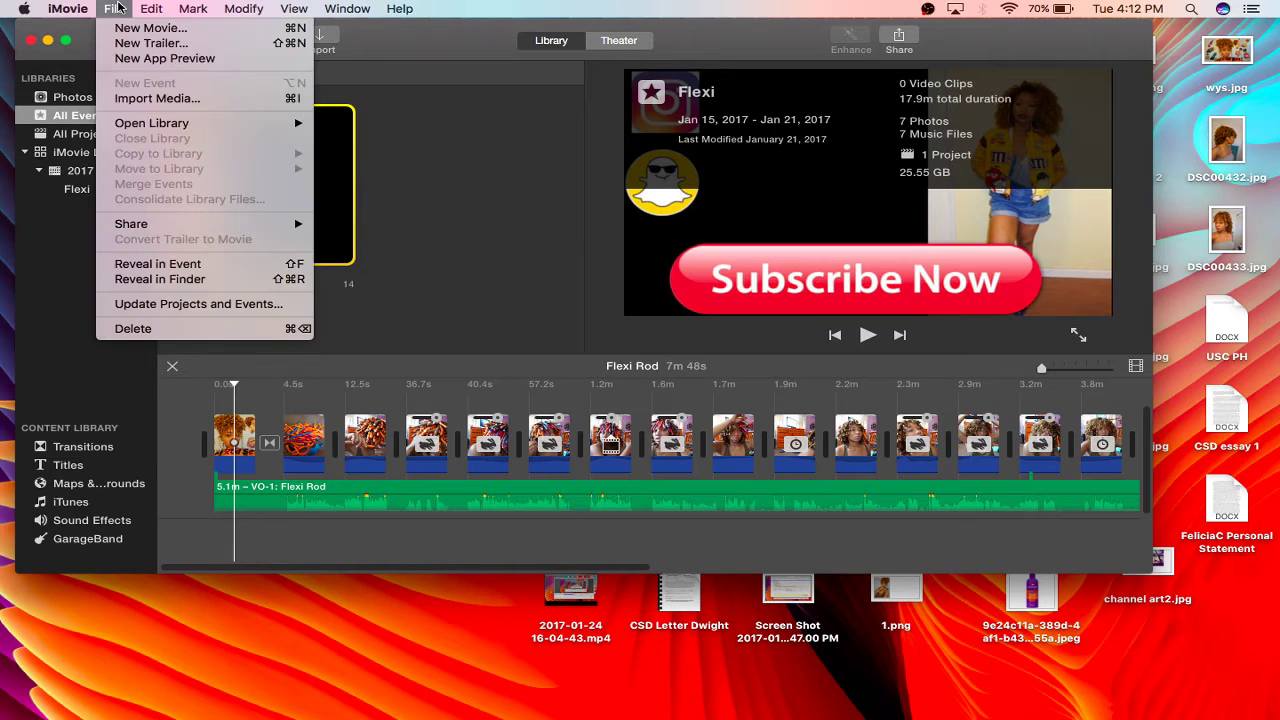
{"action": "left_click", "coordinate": [222, 329]}
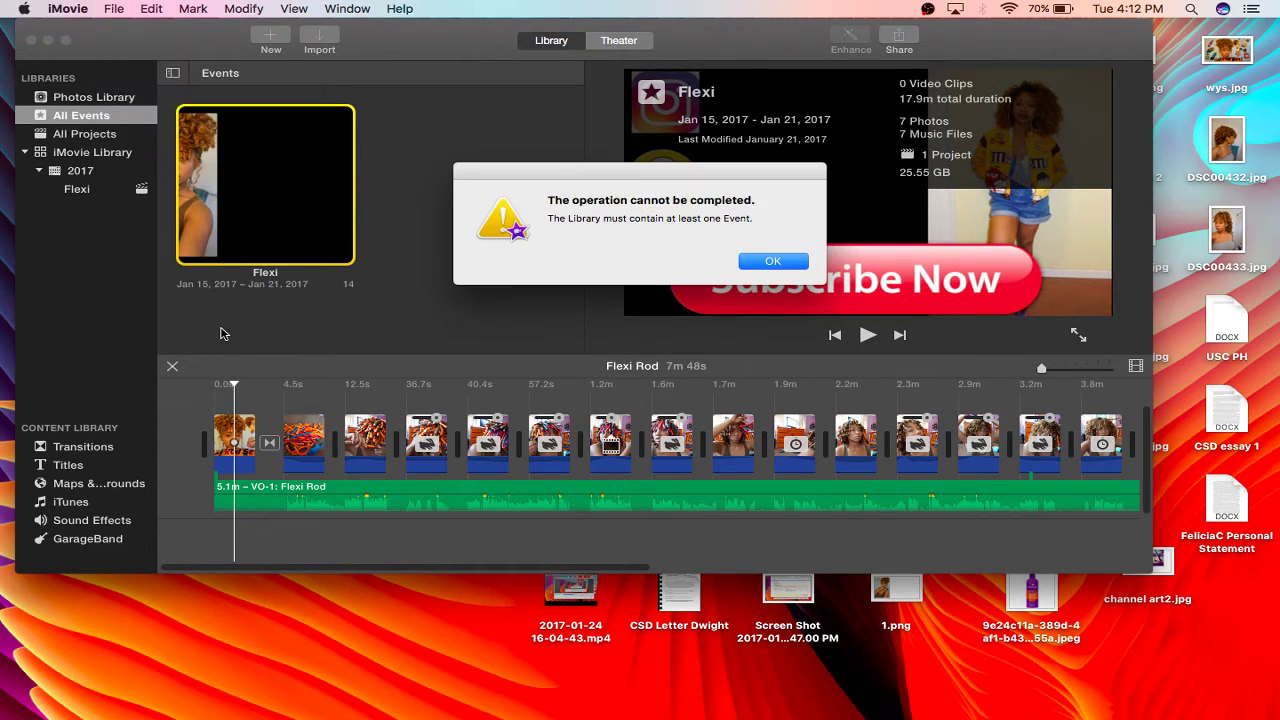
{"action": "left_click", "coordinate": [762, 262]}
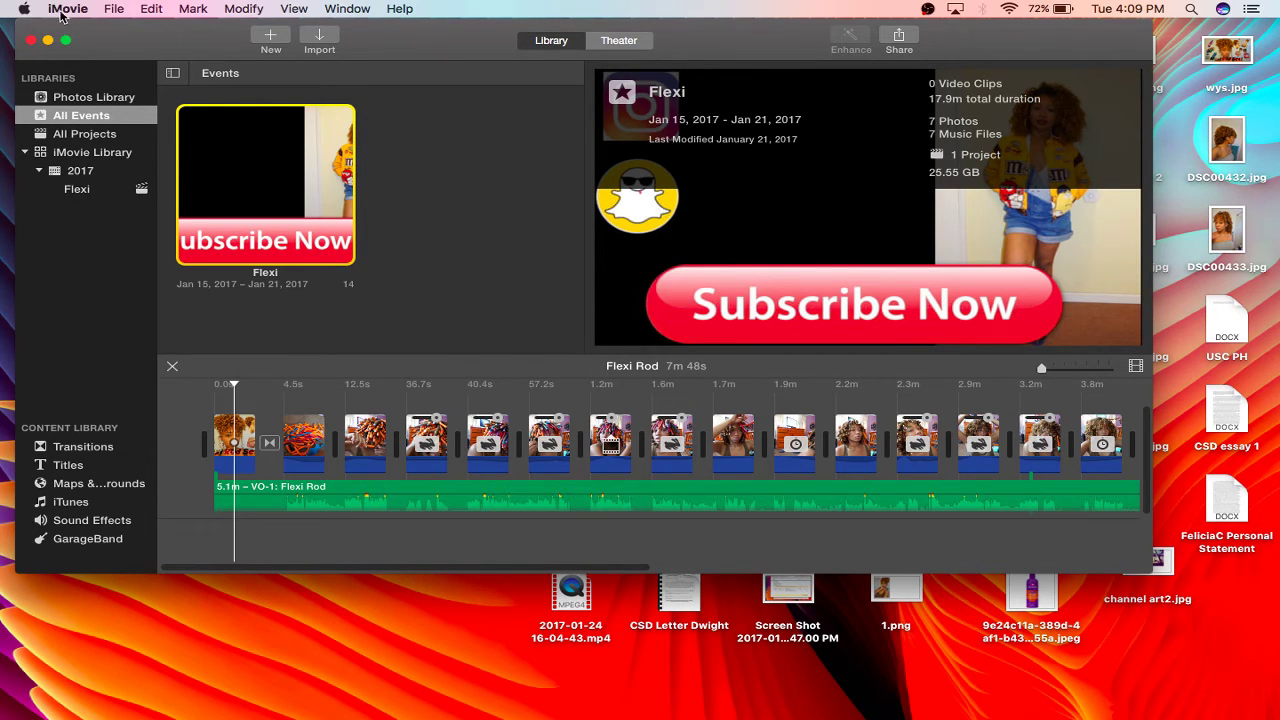
{"action": "left_click", "coordinate": [48, 40]}
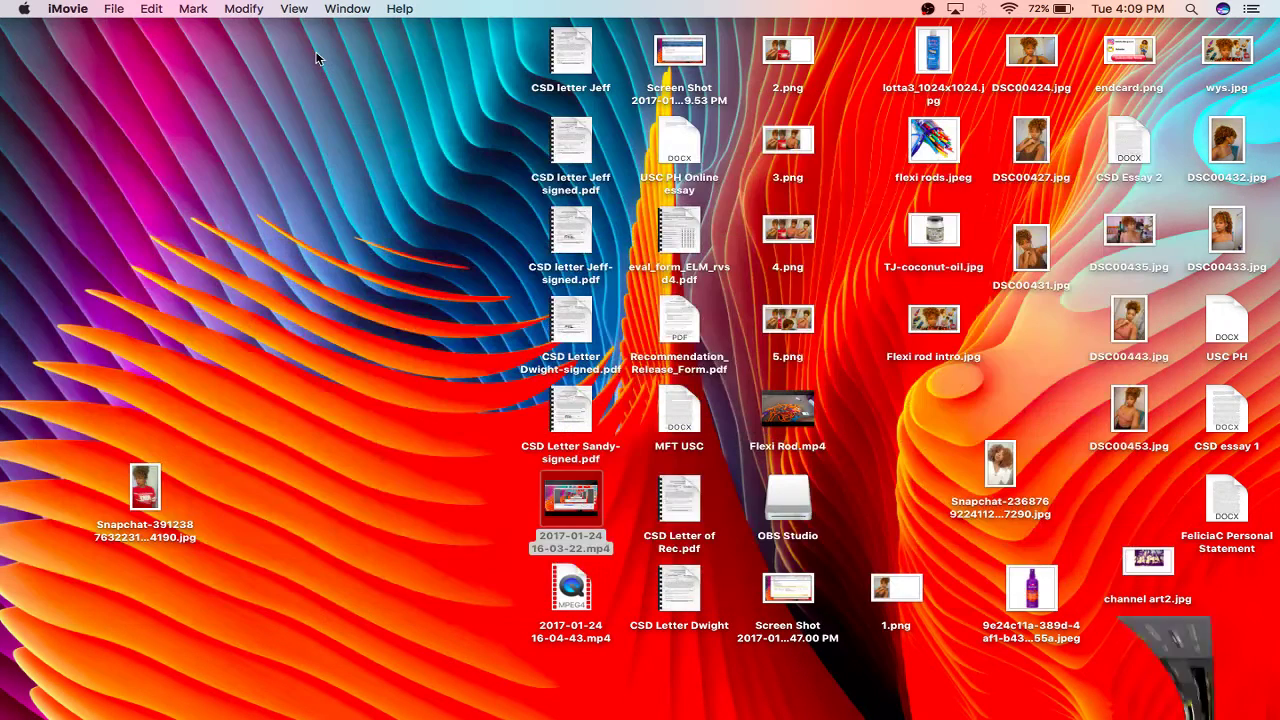
Step: View Macintosh HD storage in About This Mac (30.88 GB free of 120.12 GB) and open Manage
{"action": "left_click", "coordinate": [24, 8]}
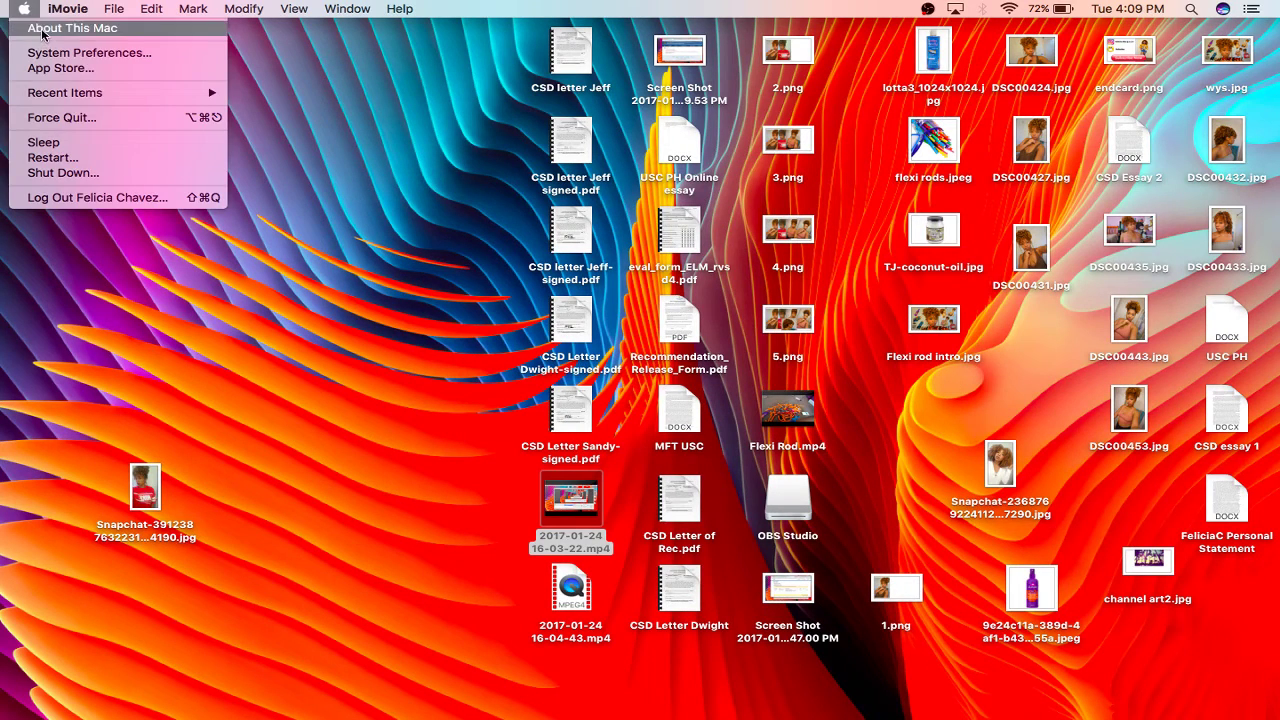
{"action": "left_click", "coordinate": [42, 35]}
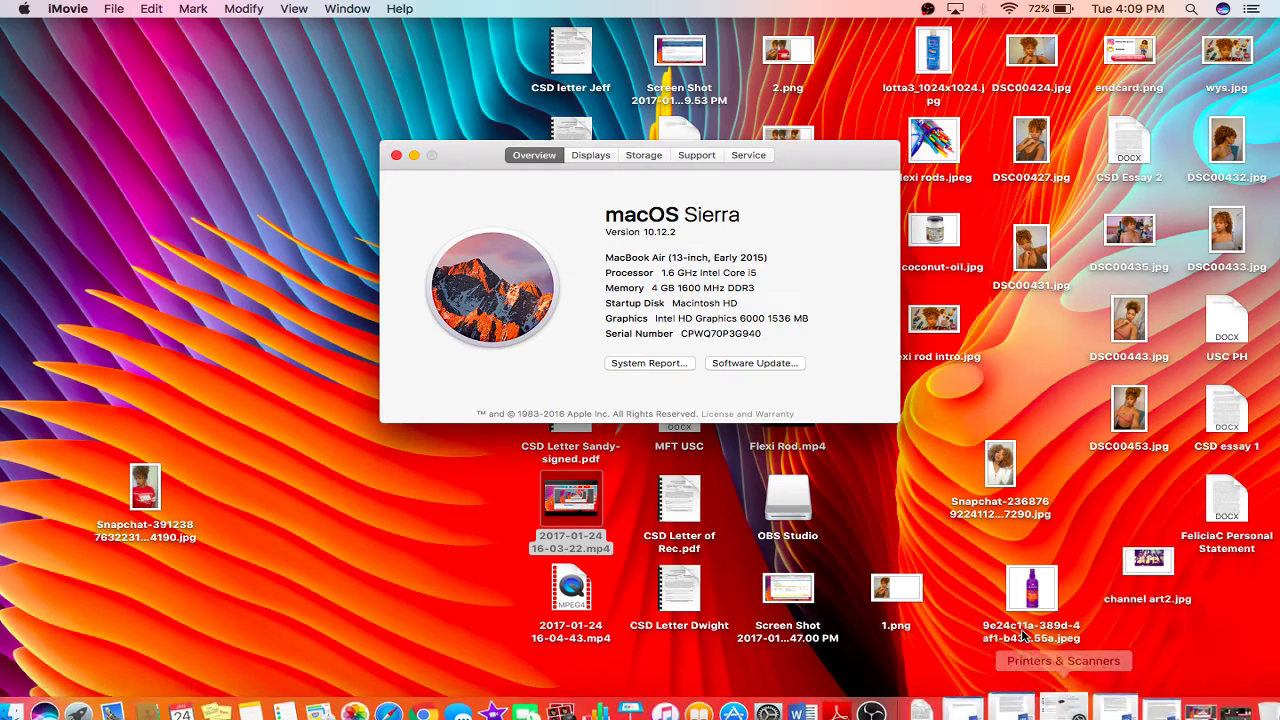
{"action": "left_click", "coordinate": [645, 157]}
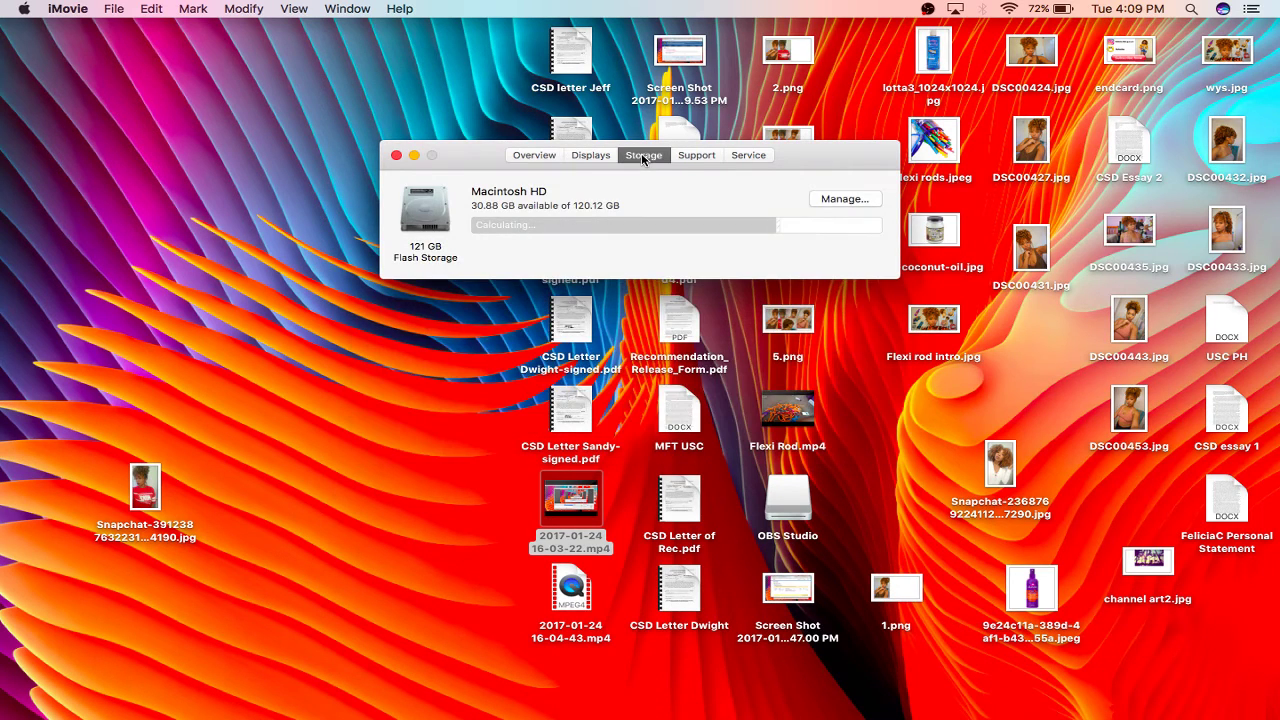
{"action": "left_click", "coordinate": [530, 156]}
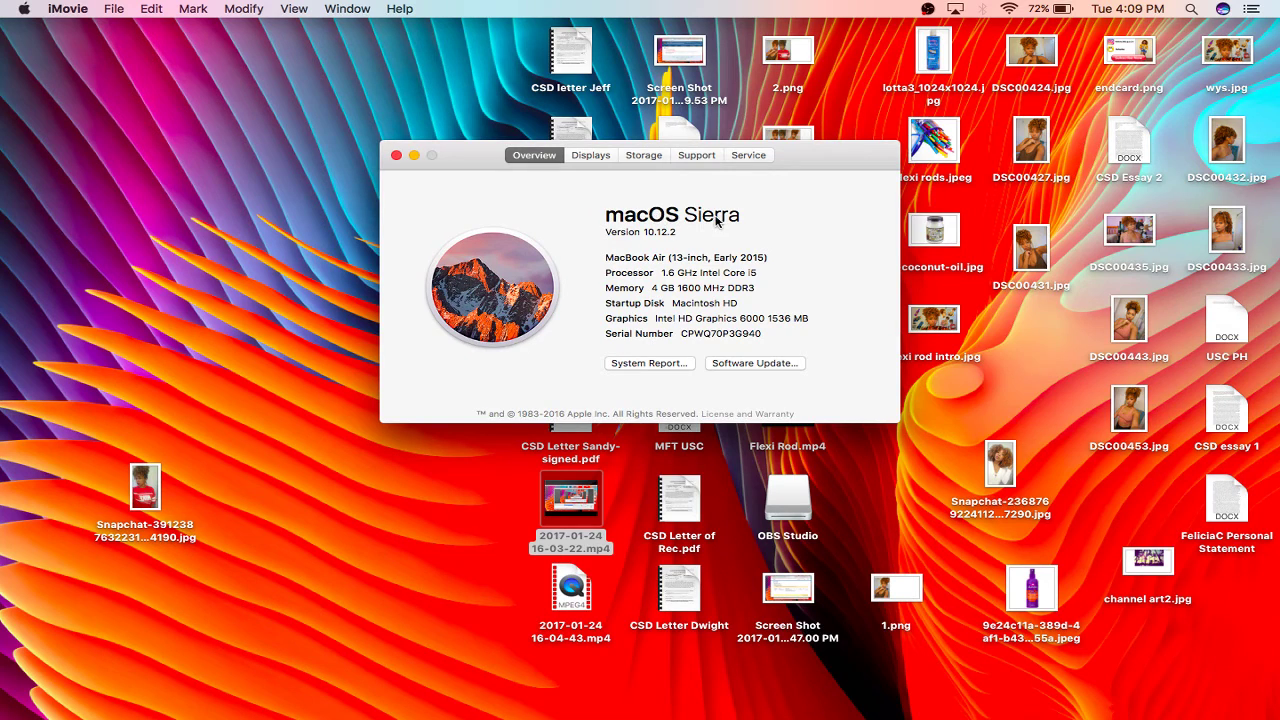
{"action": "left_click", "coordinate": [643, 156]}
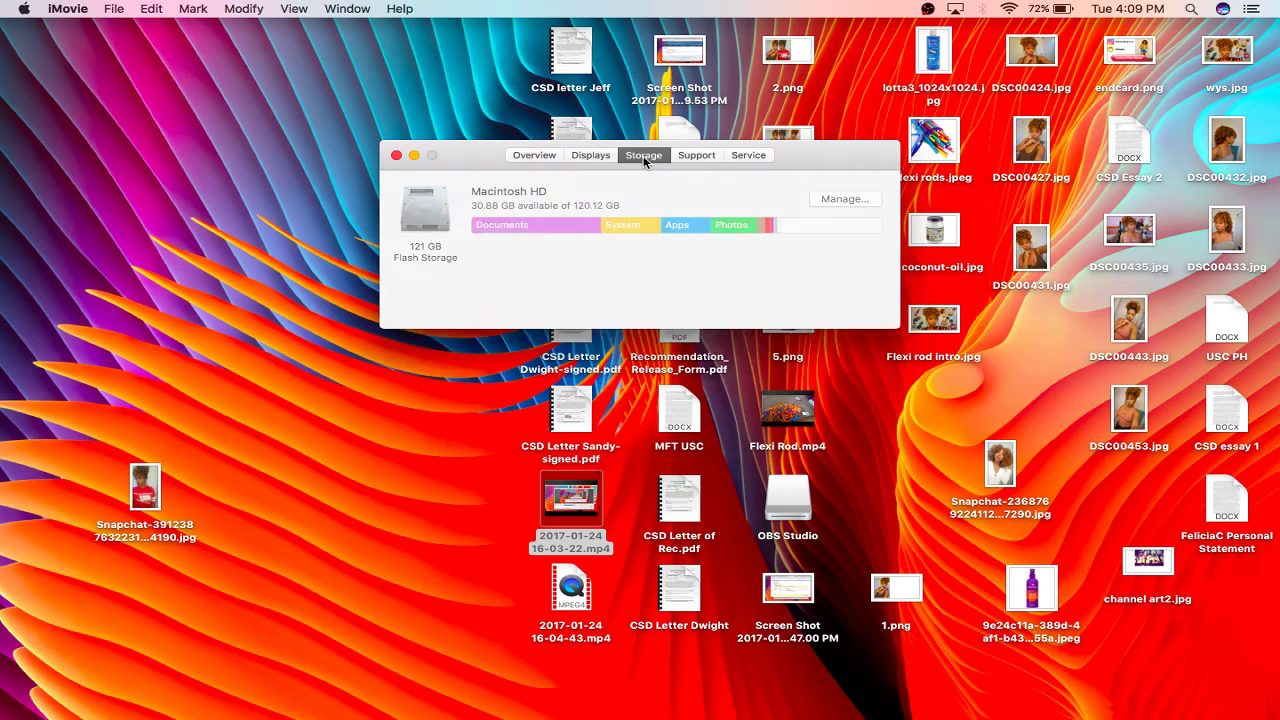
{"action": "left_click", "coordinate": [843, 201]}
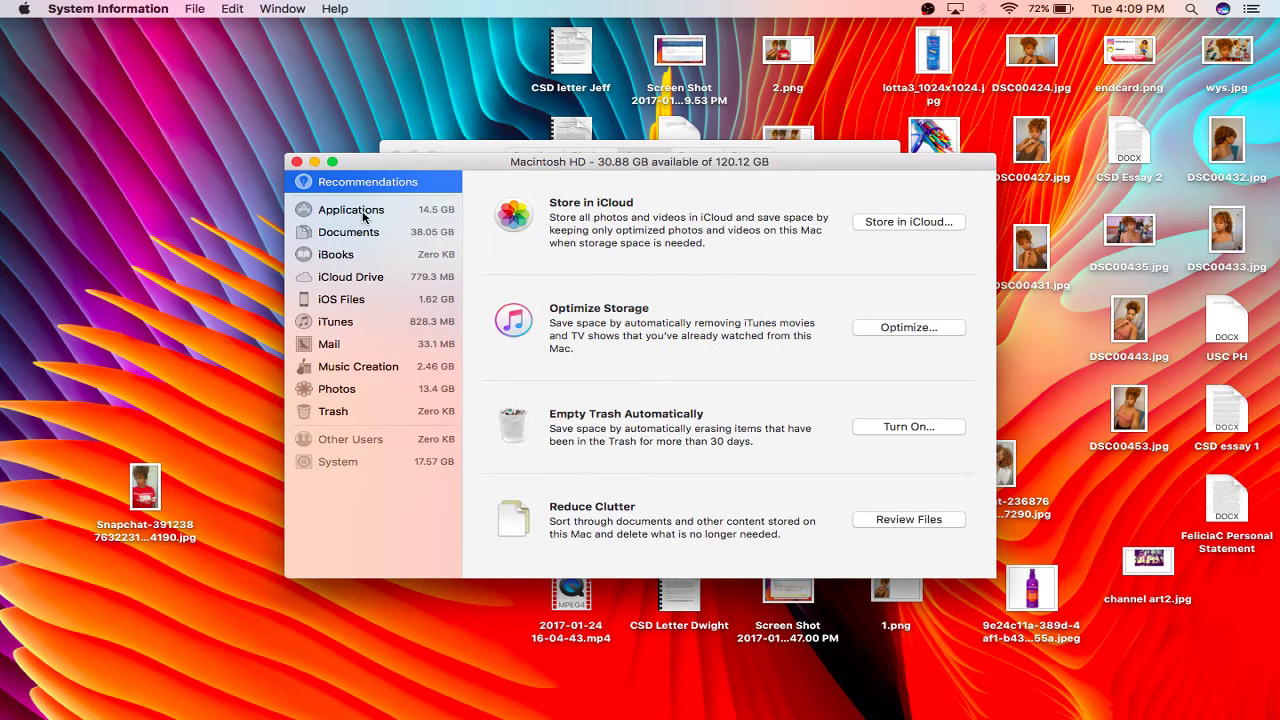
Step: Review Applications, Documents, iBooks, iCloud Drive, iOS Files and iTunes, ending on Applications at 14.5 GB
{"action": "left_click", "coordinate": [356, 214]}
{"action": "left_click", "coordinate": [362, 232]}
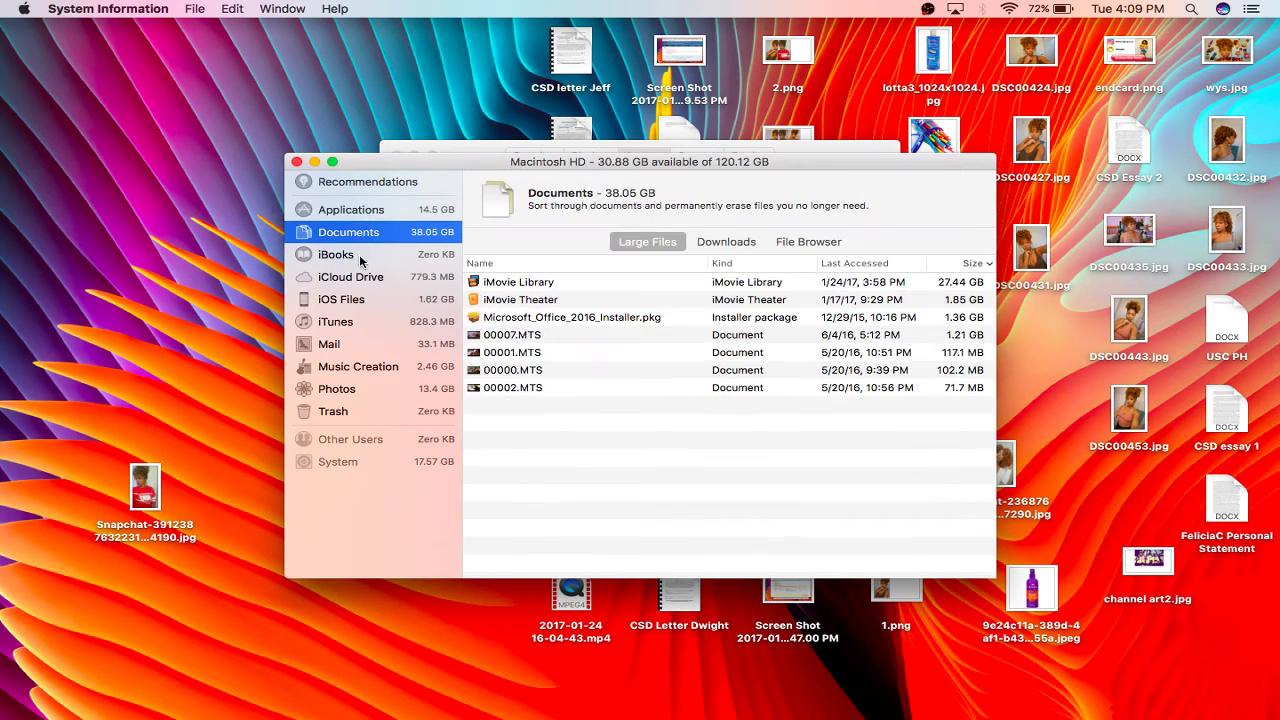
{"action": "left_click", "coordinate": [363, 257]}
{"action": "left_click", "coordinate": [414, 278]}
{"action": "left_click", "coordinate": [431, 302]}
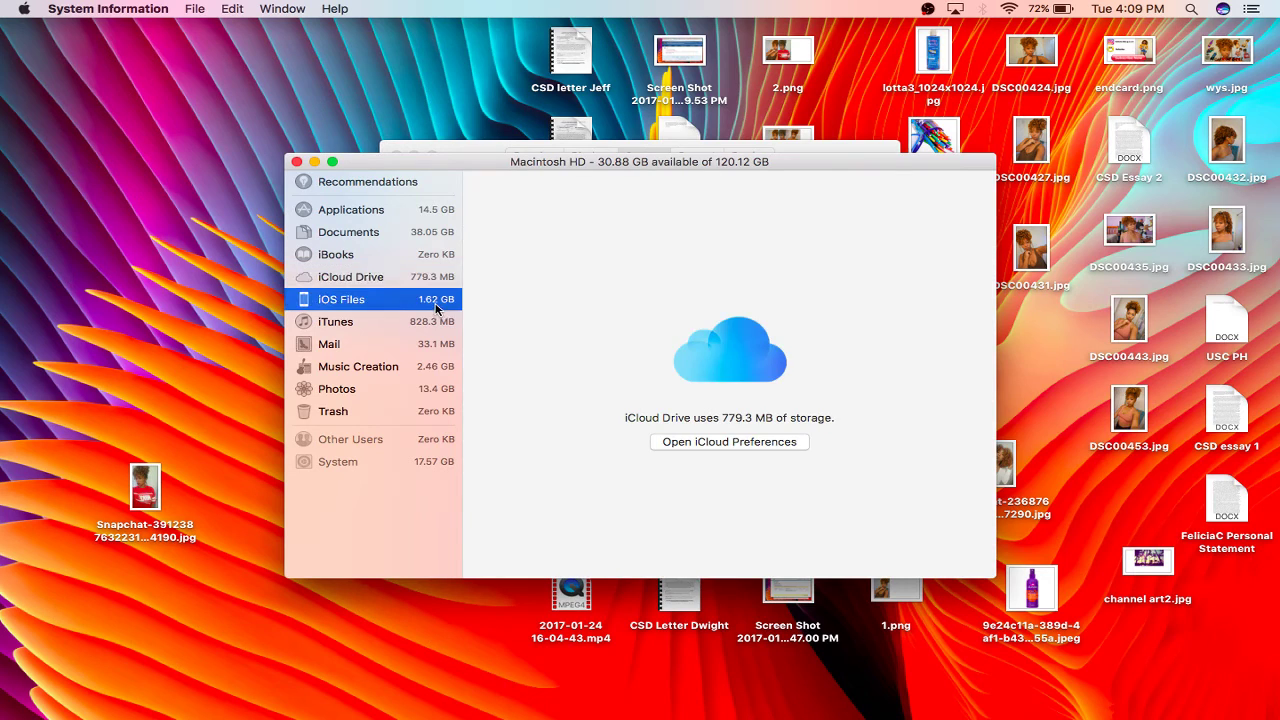
{"action": "left_click", "coordinate": [435, 325]}
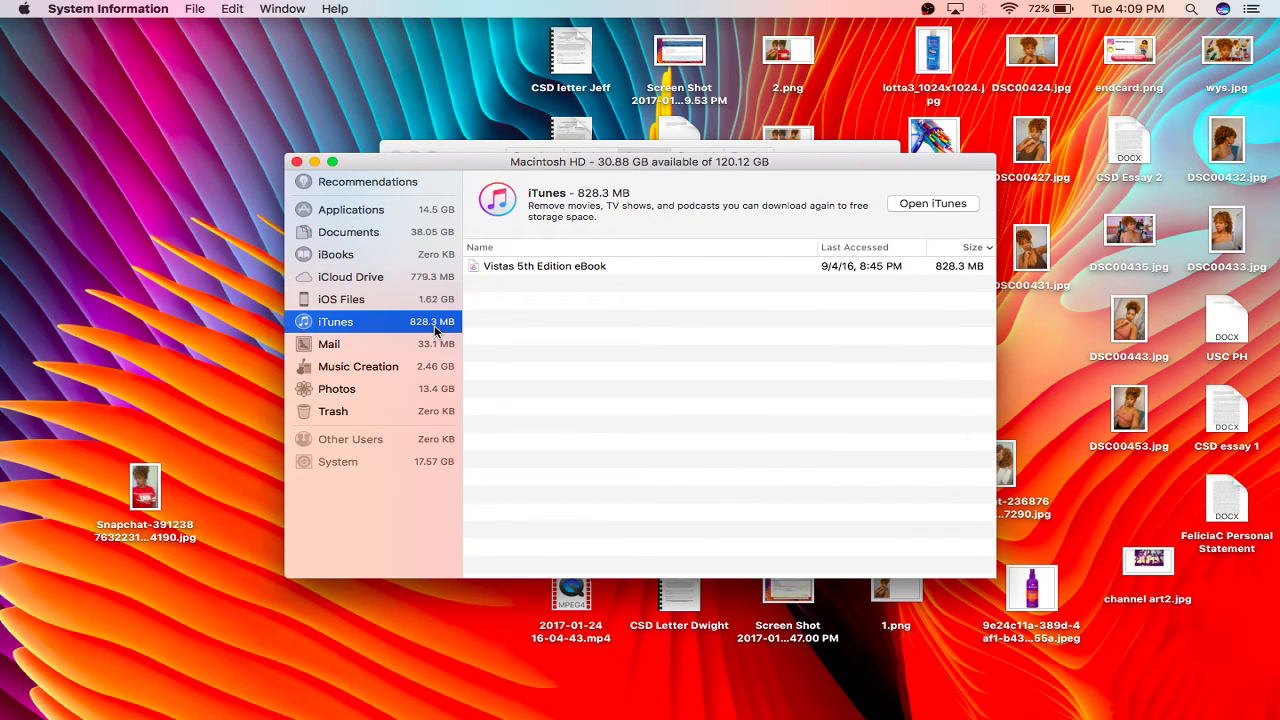
{"action": "left_click", "coordinate": [398, 215]}
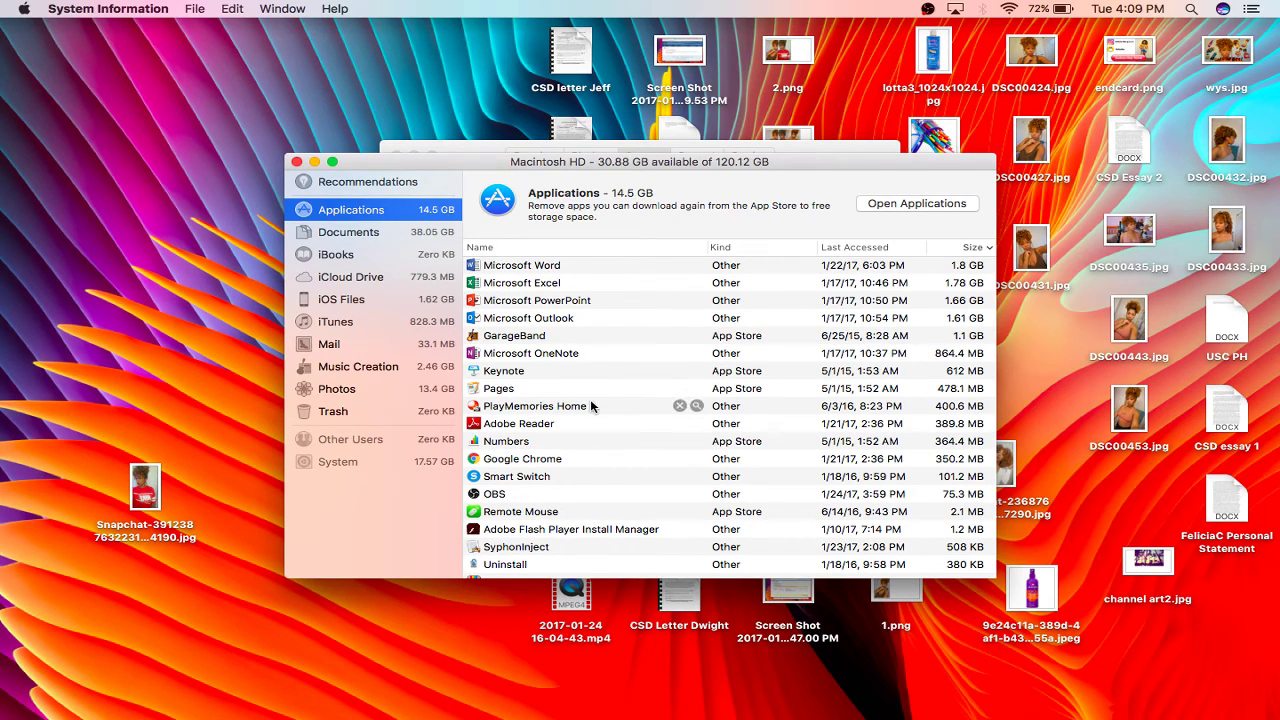
{"action": "scroll", "coordinate": [592, 406], "scroll_direction": "down", "scroll_amount": 5}
{"action": "scroll", "coordinate": [591, 403], "scroll_direction": "up", "scroll_amount": 6}
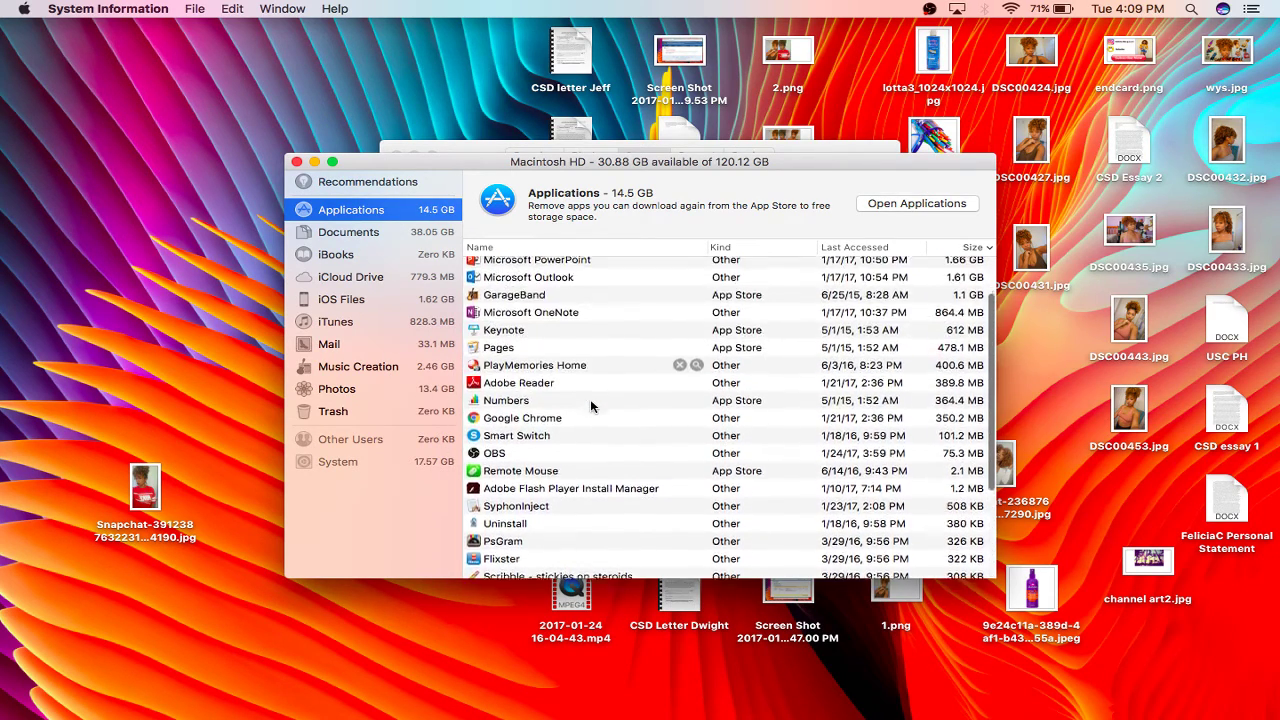
Step: Open the Documents list and select the iMovie Library, iMovie Theater and Microsoft Office installer entries
{"action": "left_click", "coordinate": [346, 234]}
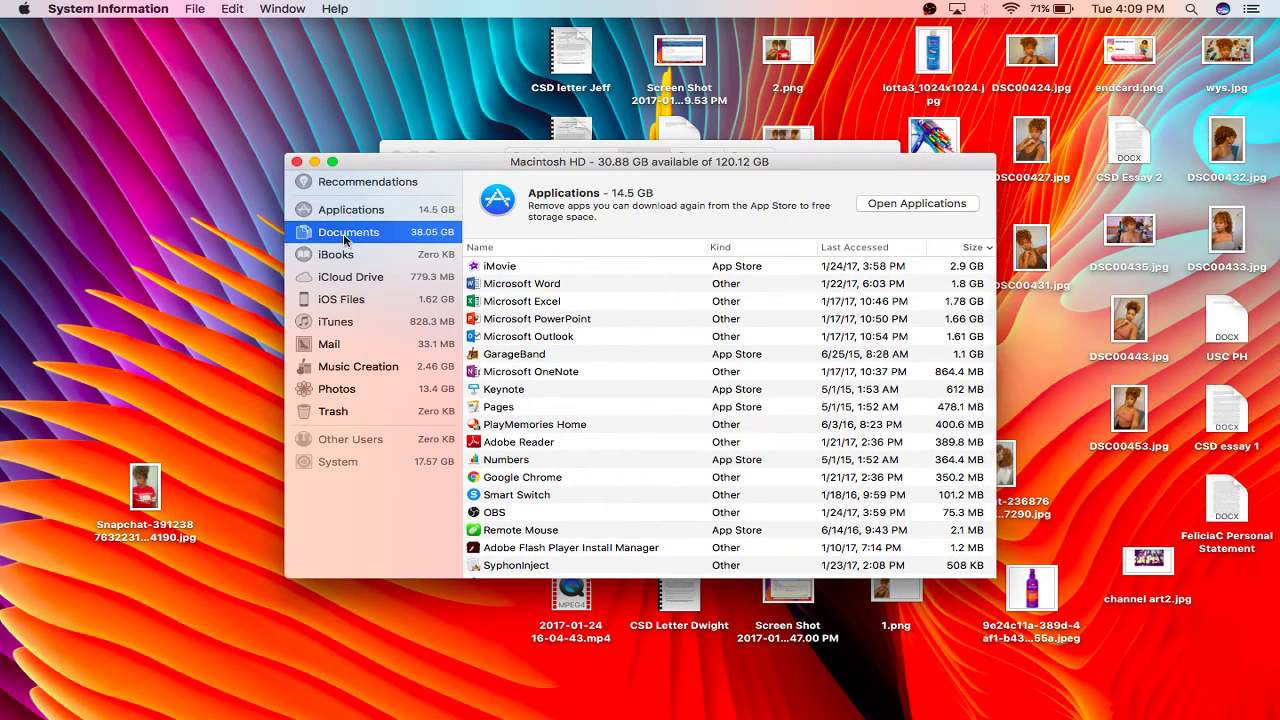
{"action": "mouse_move", "coordinate": [505, 300]}
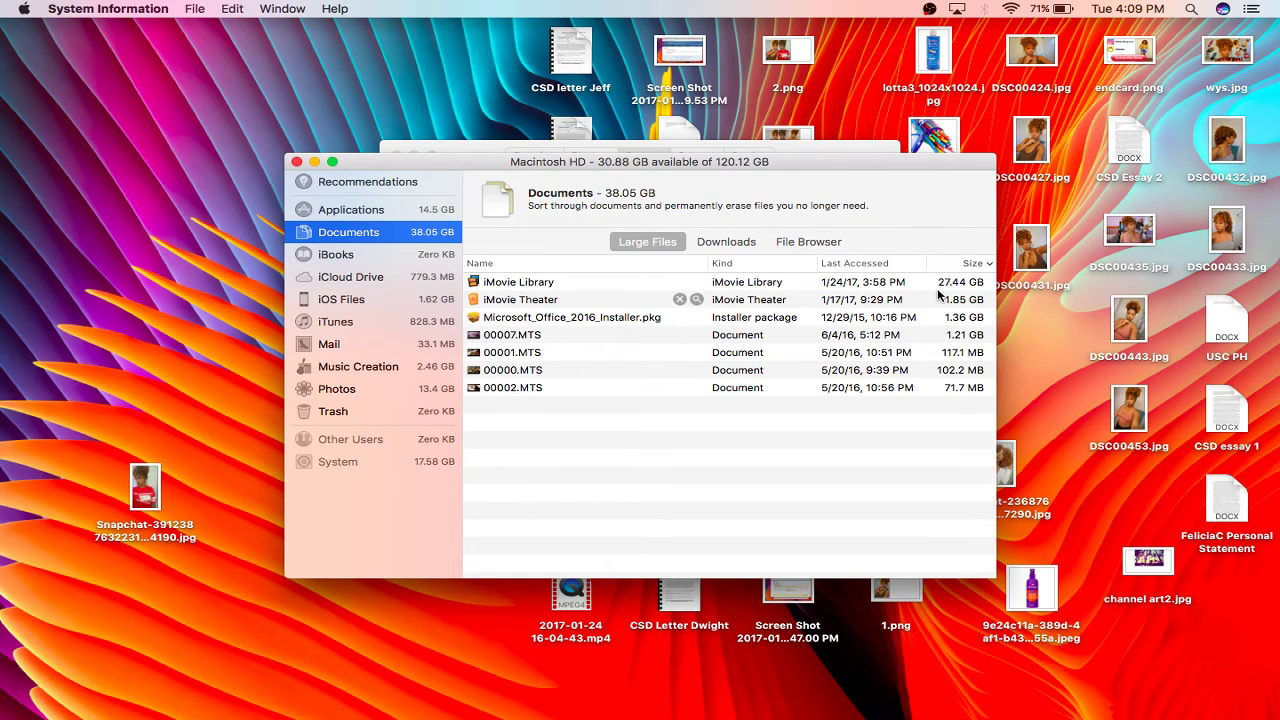
{"action": "left_click", "coordinate": [573, 286]}
{"action": "left_click", "coordinate": [573, 301]}
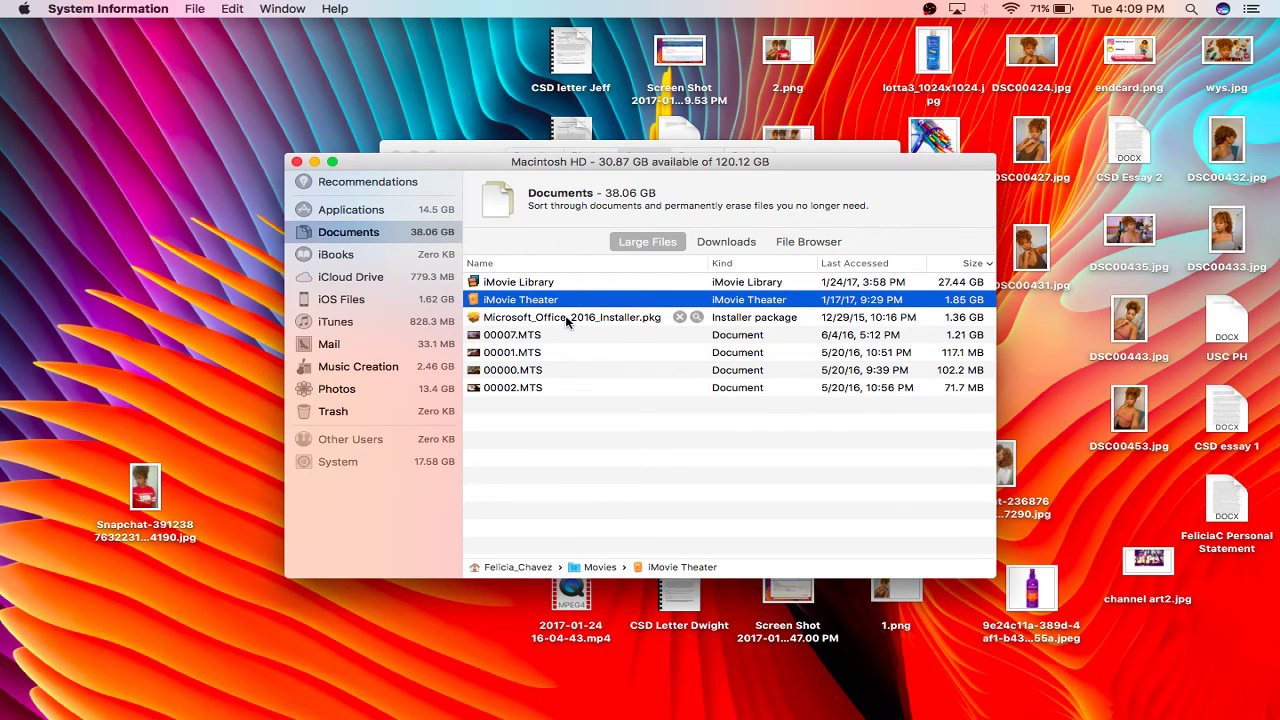
{"action": "left_click", "coordinate": [566, 318]}
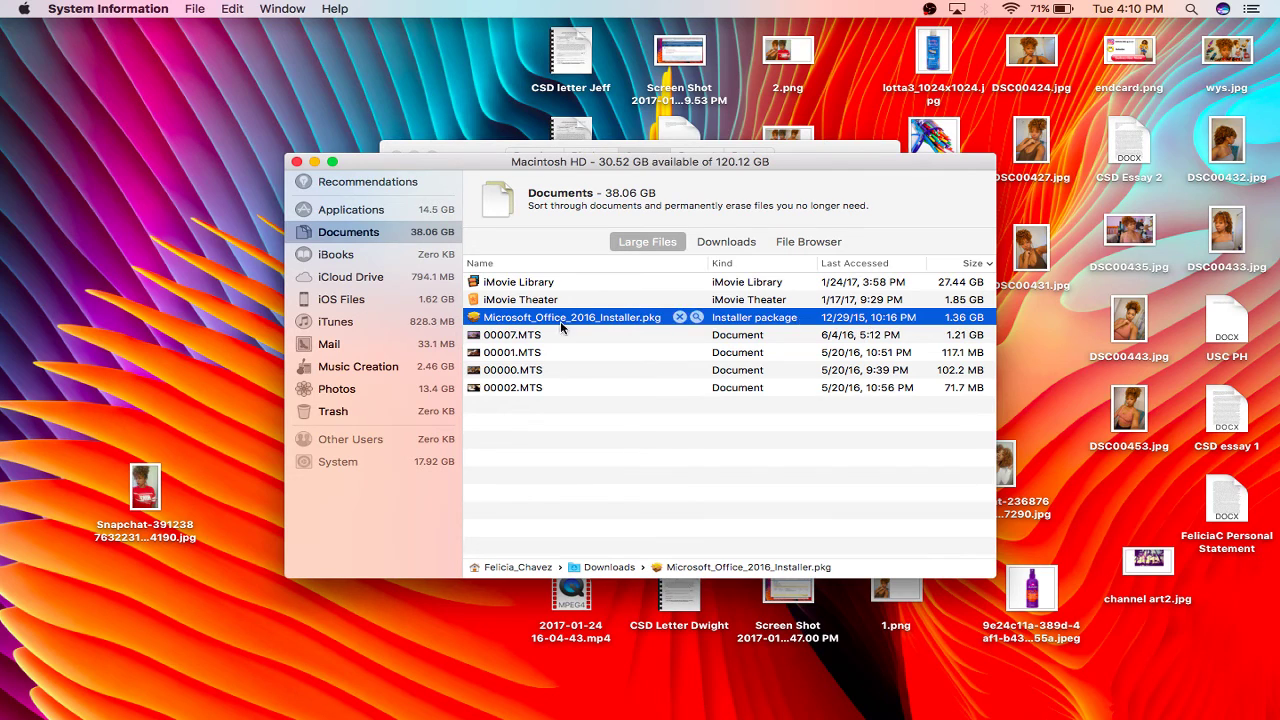
Step: Check Applications and iCloud Drive usage, then close the storage manager
{"action": "left_click", "coordinate": [380, 211]}
{"action": "left_click", "coordinate": [389, 275]}
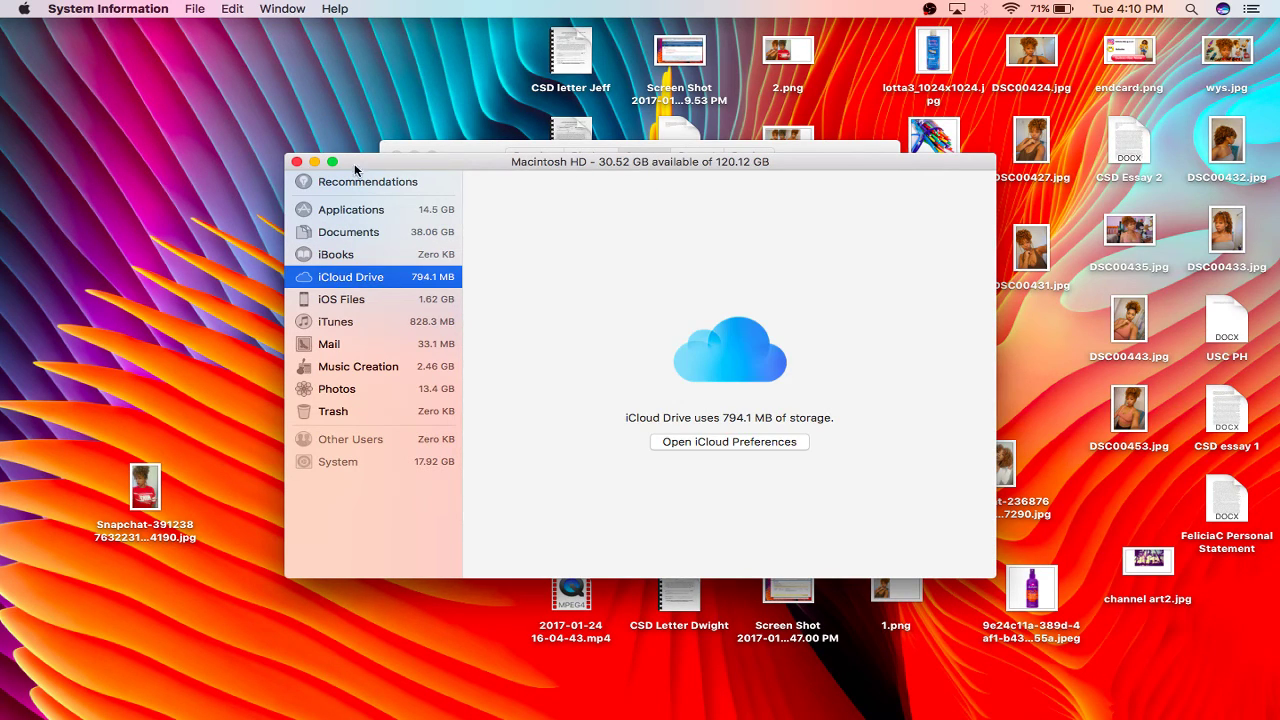
{"action": "left_click", "coordinate": [296, 162]}
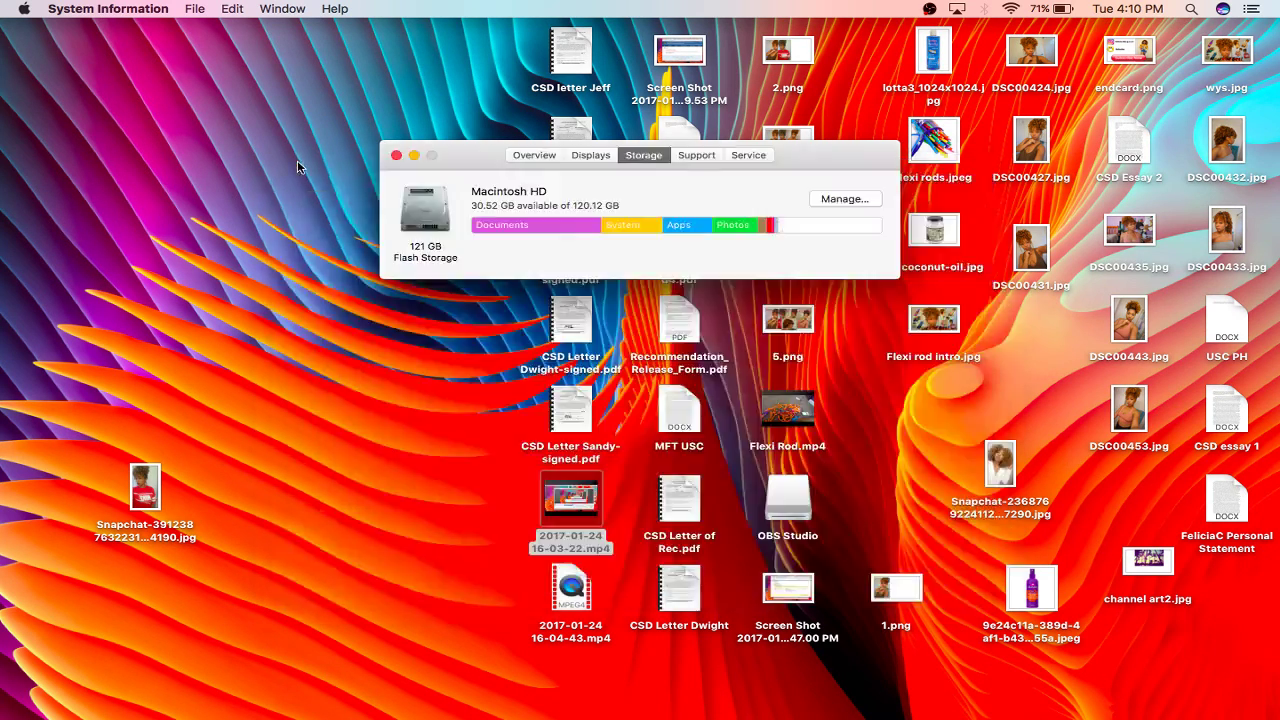
{"action": "left_click", "coordinate": [1224, 10]}
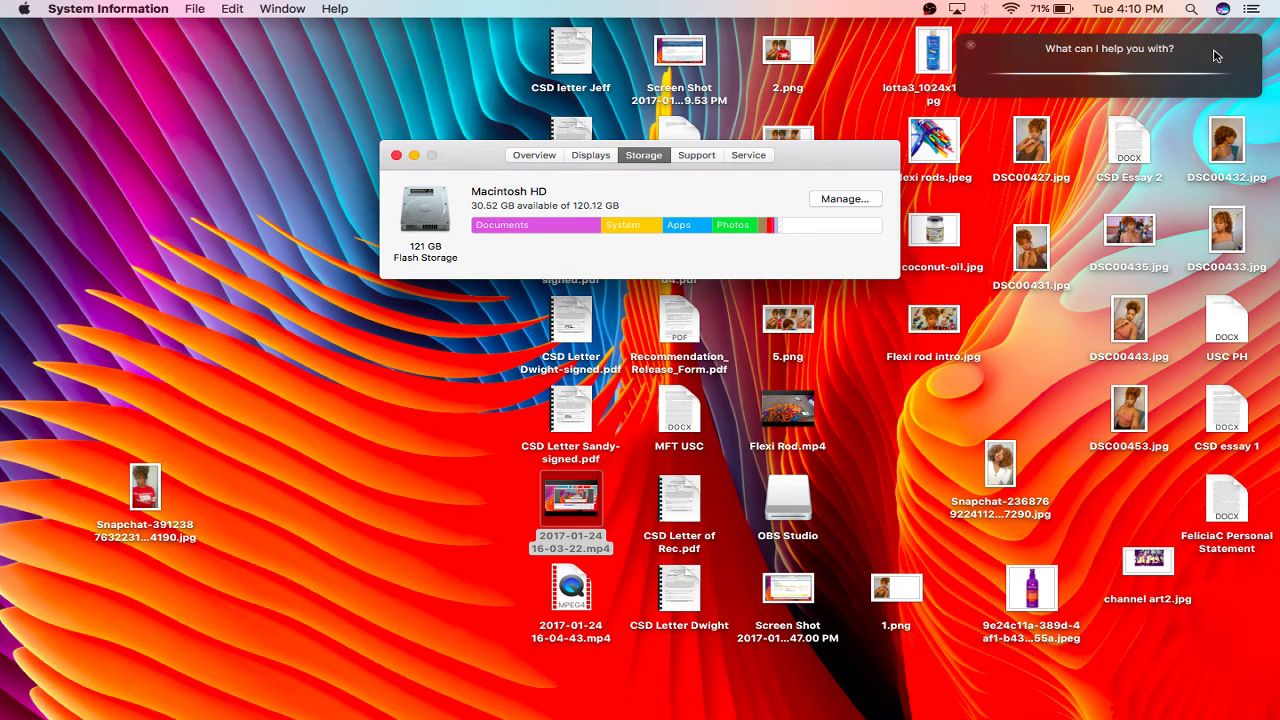
{"action": "left_click", "coordinate": [967, 48]}
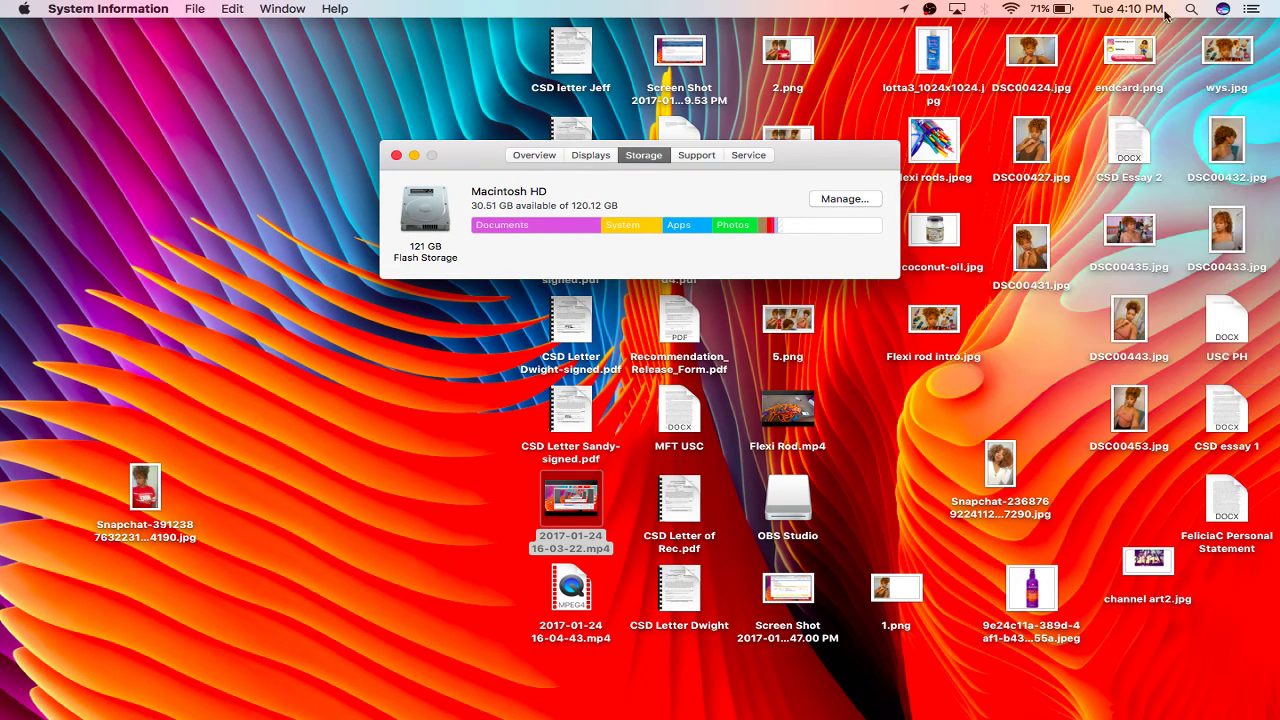
{"action": "mouse_move", "coordinate": [815, 712]}
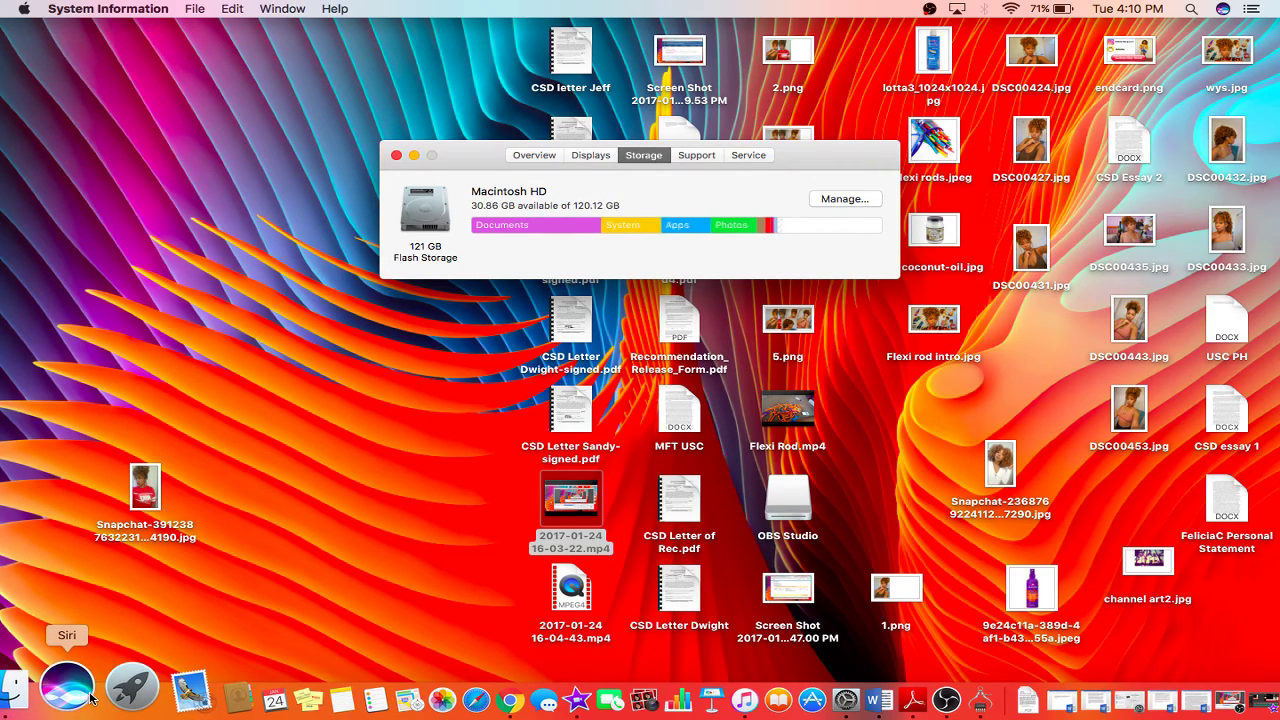
Step: Close the About This Mac storage window, showing the desktop with 30.52 GB available
{"action": "left_click", "coordinate": [396, 156]}
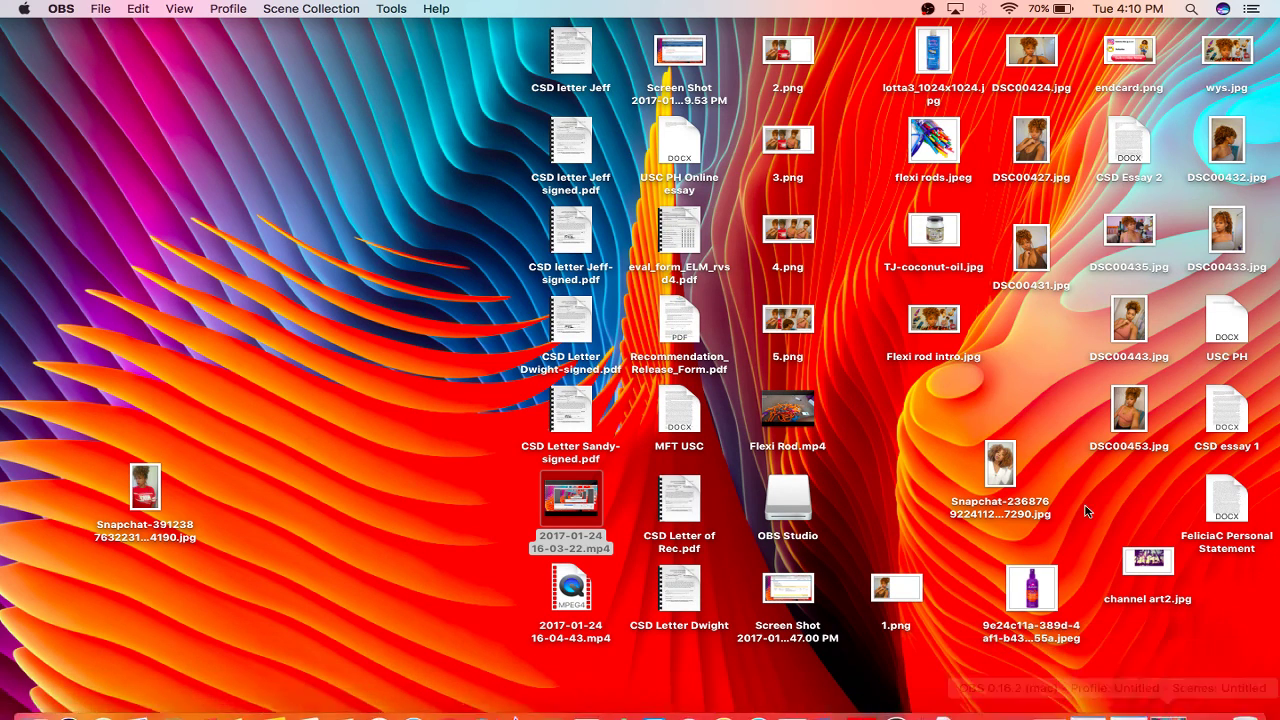
{"action": "mouse_move", "coordinate": [1105, 712]}
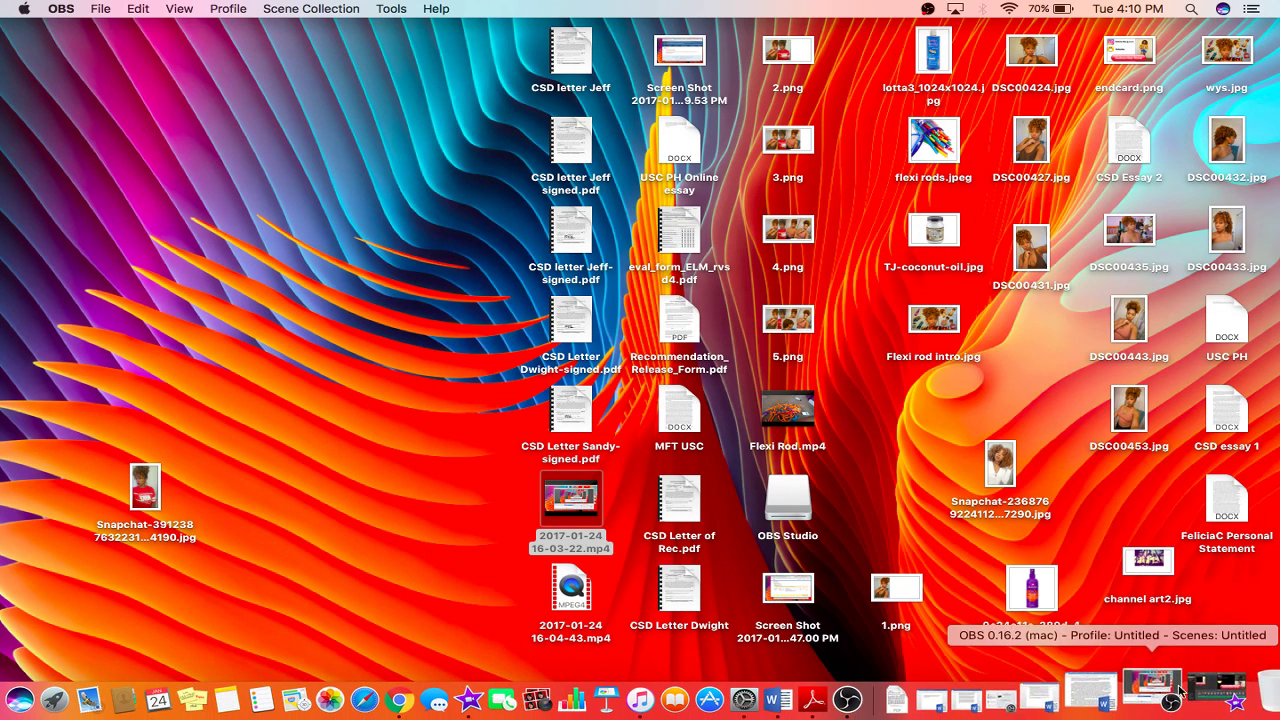